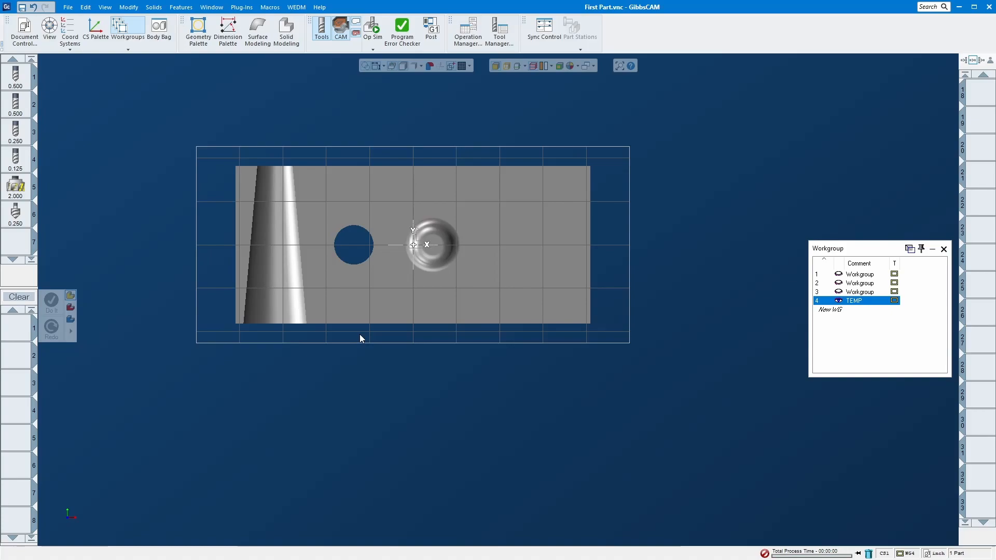
Examine the solid block from several angles, including its tapered groove, hole, boss and pocket
middle_click_drag(500, 465, 552, 182)
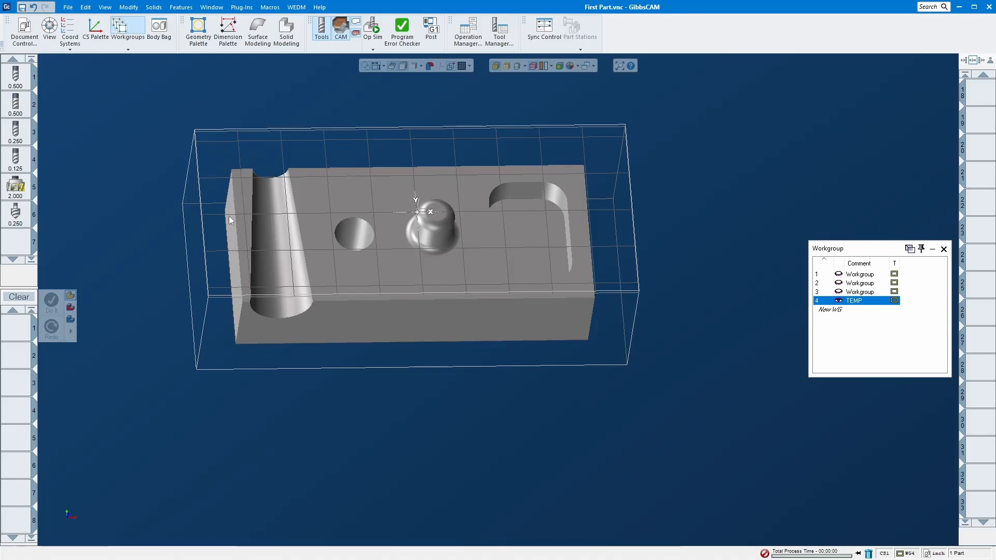
scroll(190, 161, "down", 4)
middle_click_drag(497, 169, 530, 221)
scroll(303, 238, "up", 1)
scroll(293, 250, "down", 2)
scroll(269, 248, "up", 3)
middle_click_drag(223, 296, 170, 270)
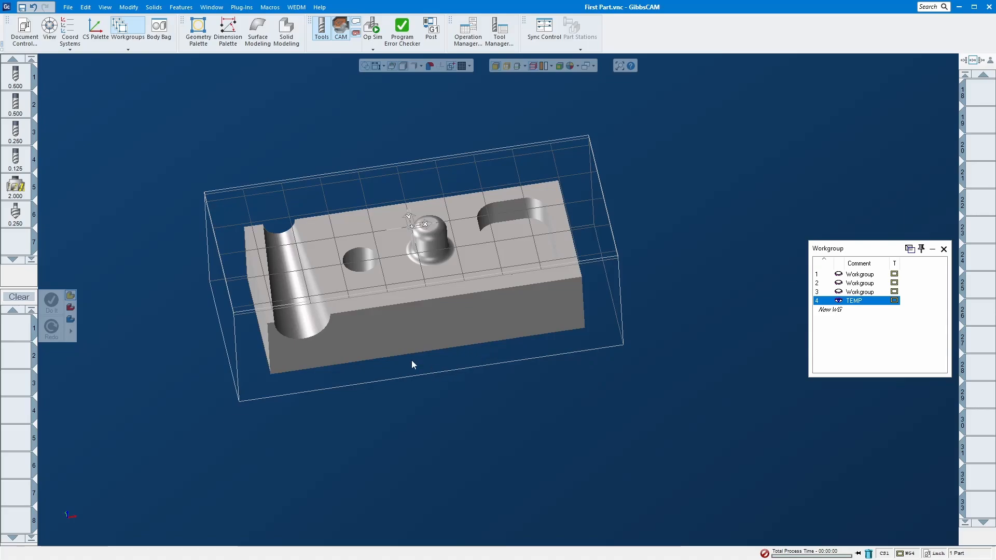
middle_click_drag(387, 318, 409, 309)
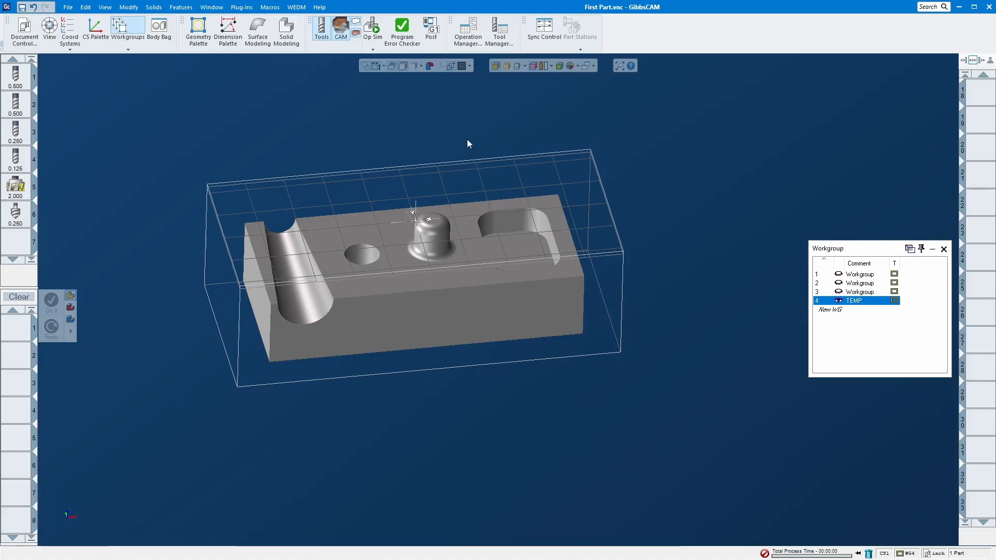
middle_click_drag(439, 355, 468, 493)
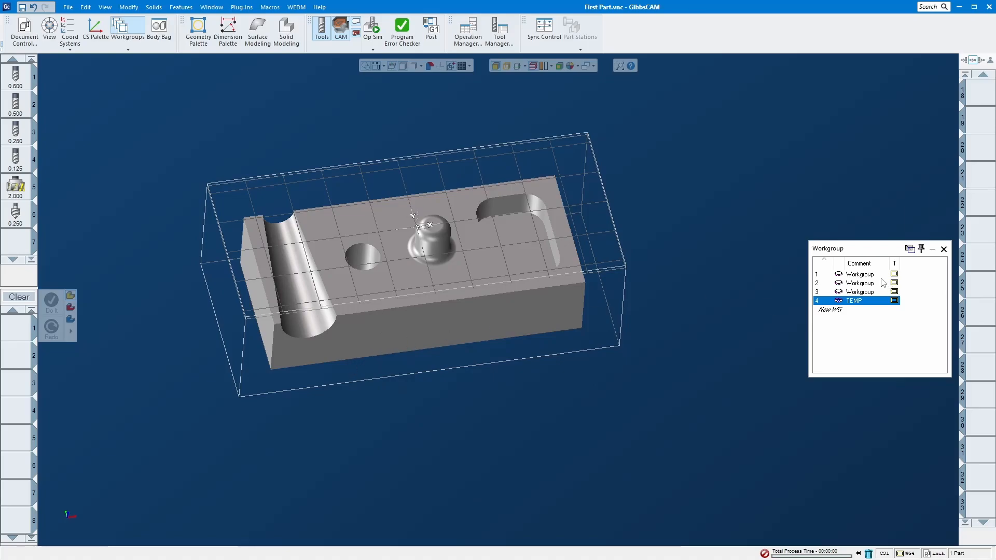
Check the geometry stored in workgroups 1, 2 and 3, and return to the TEMP workgroup
left_click(866, 274)
left_click(861, 284)
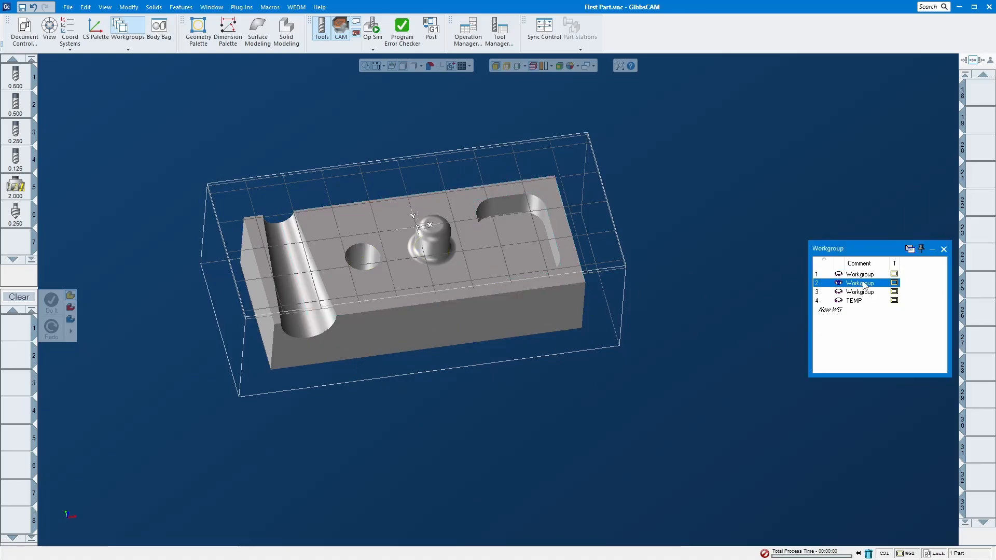
left_click(864, 292)
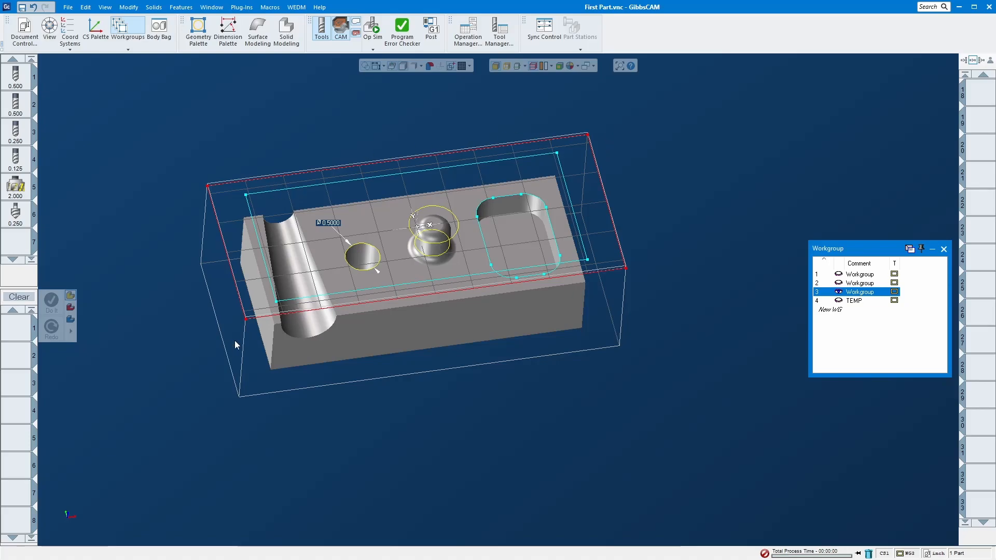
left_click(862, 302)
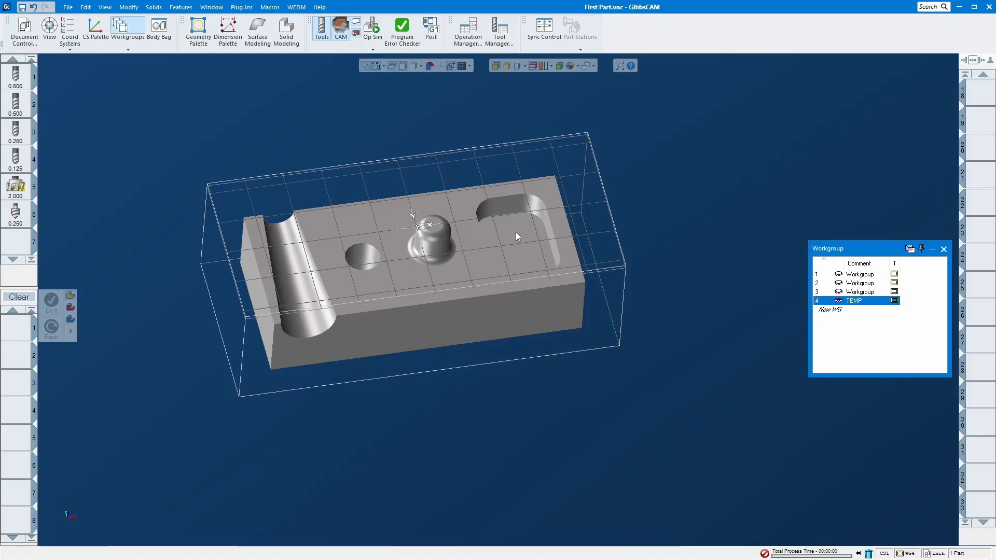
Turn on the Profiler's Slice Plane and lower it through the block to below the pocket
scroll(355, 194, "down", 2)
scroll(350, 195, "up", 5)
middle_click_drag(364, 281, 445, 168)
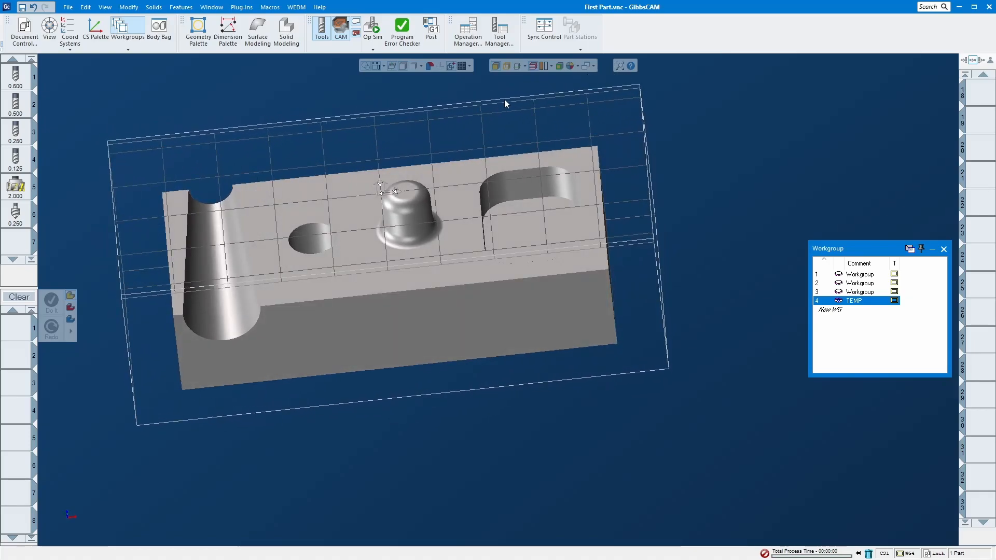
left_click(524, 65)
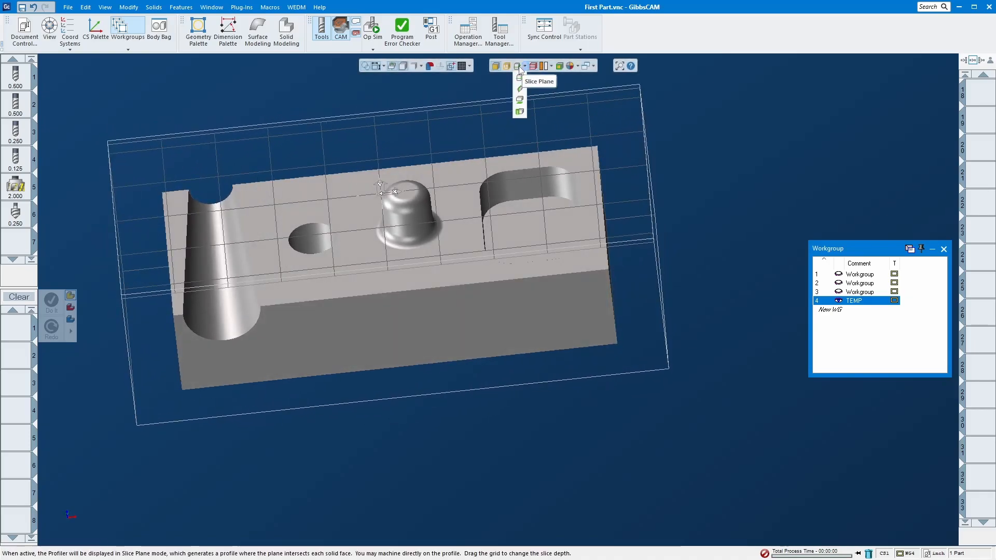
left_click(434, 170)
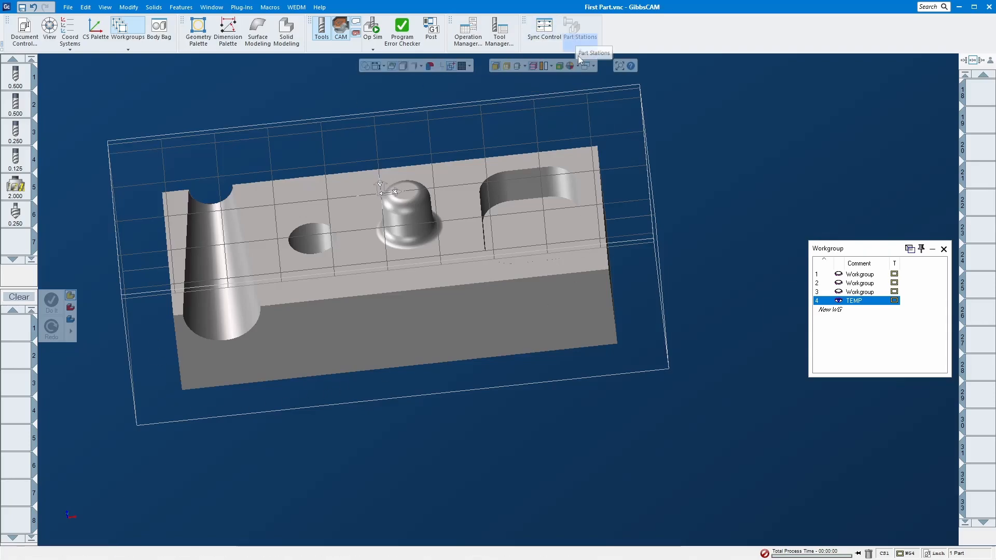
left_click(517, 66)
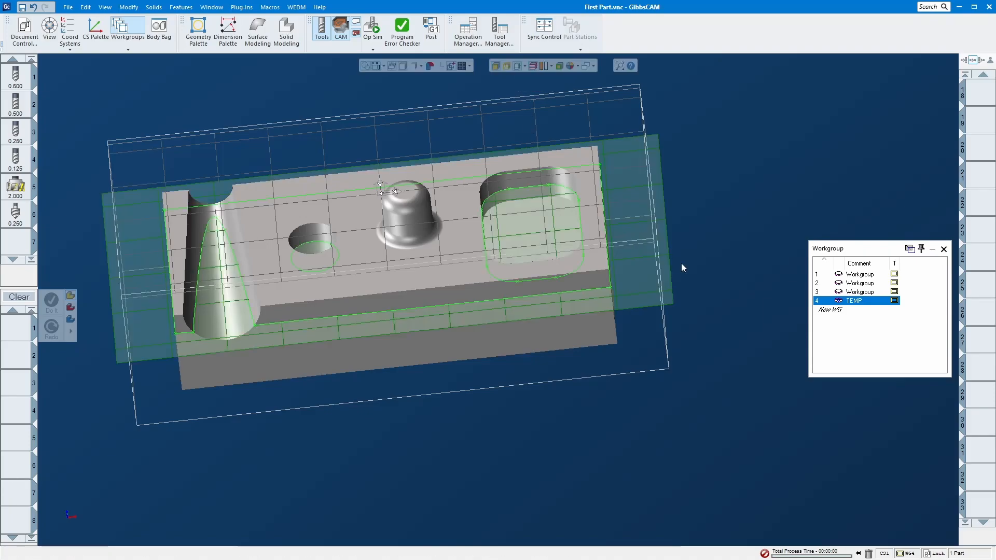
middle_click_drag(632, 398, 754, 216)
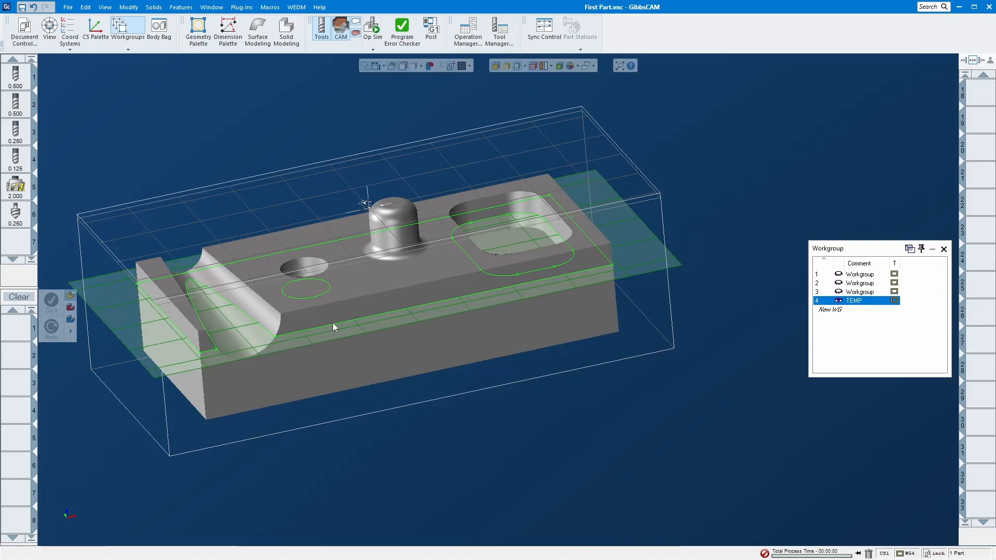
left_click_drag(622, 266, 624, 297)
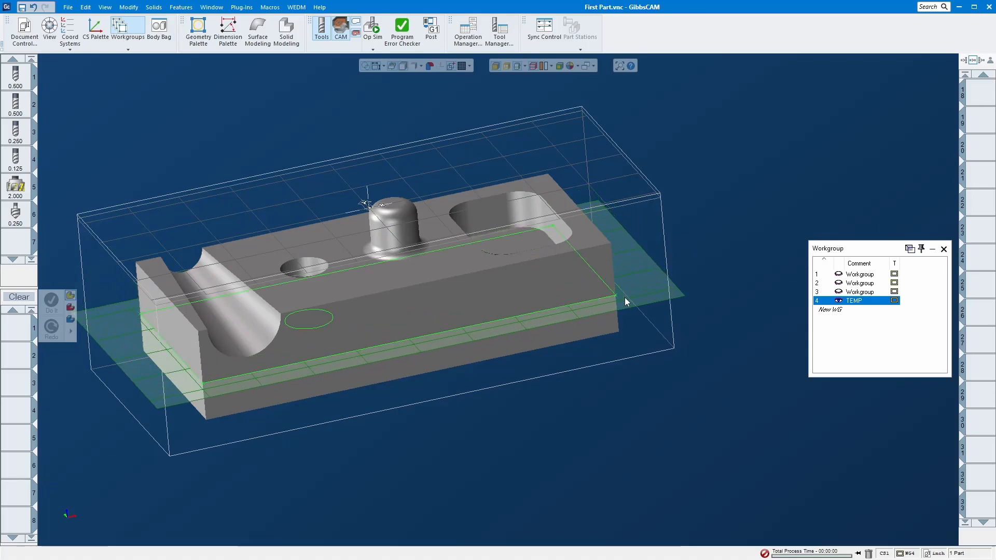
scroll(536, 325, "up", 2)
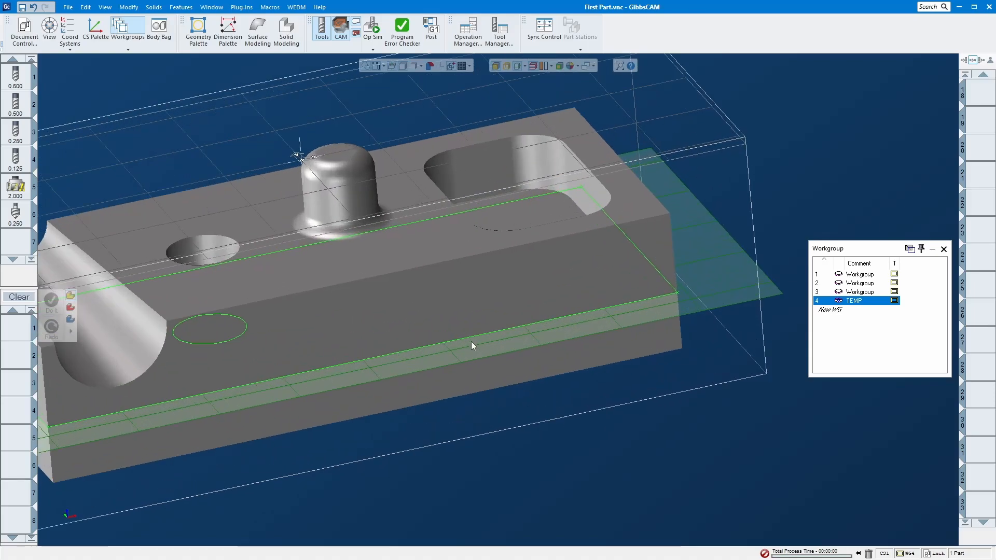
scroll(609, 357, "down", 3)
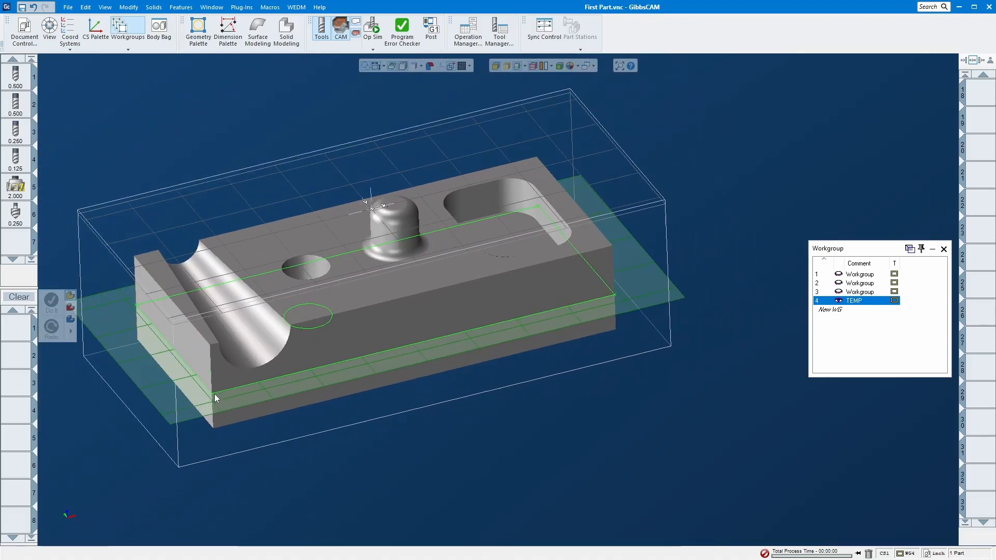
Check the definition of the 0.500 milling tool #2 and close it unchanged
left_click(17, 107)
double_click(17, 102)
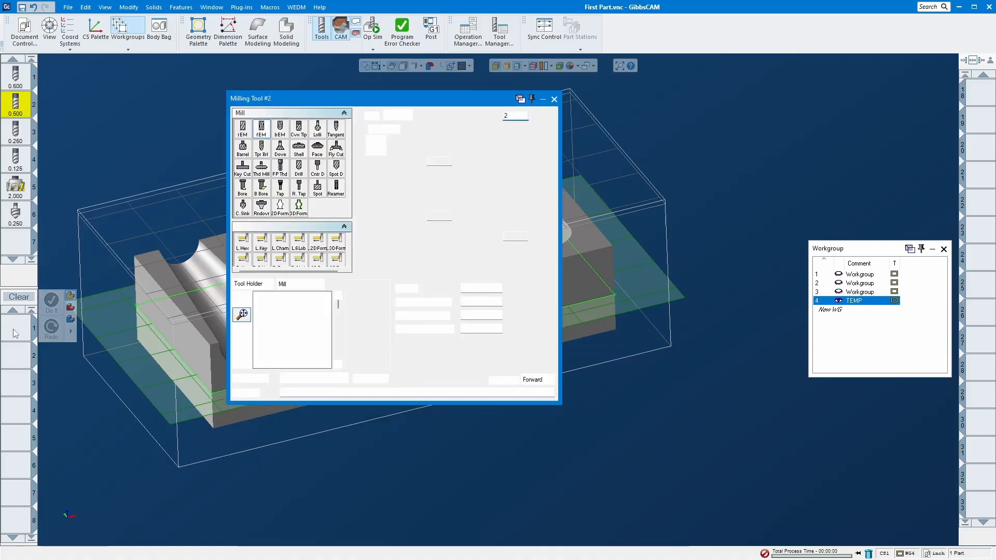
left_click(554, 99)
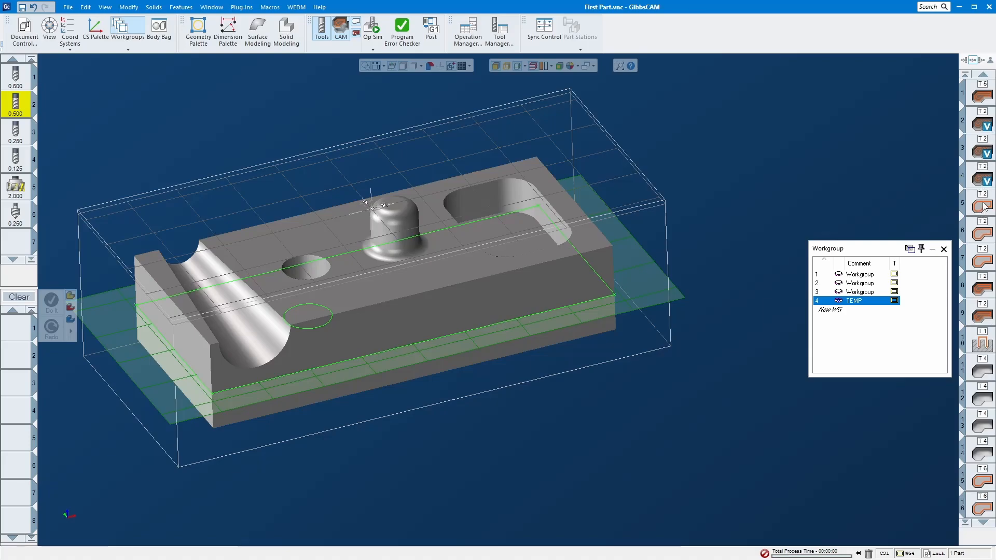
Load the contour process of existing operation 7 and make the TEMP workgroup active again
left_click(982, 233)
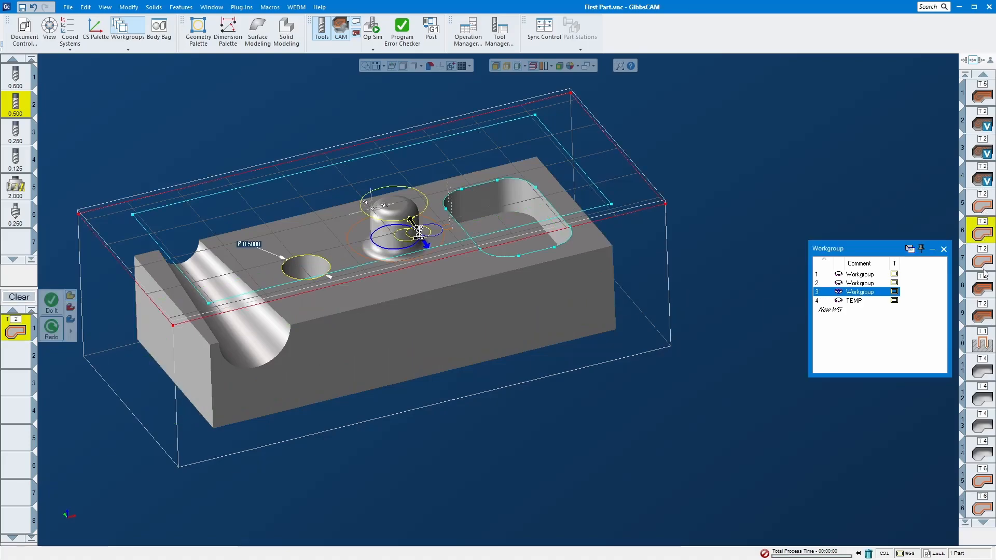
left_click(983, 264)
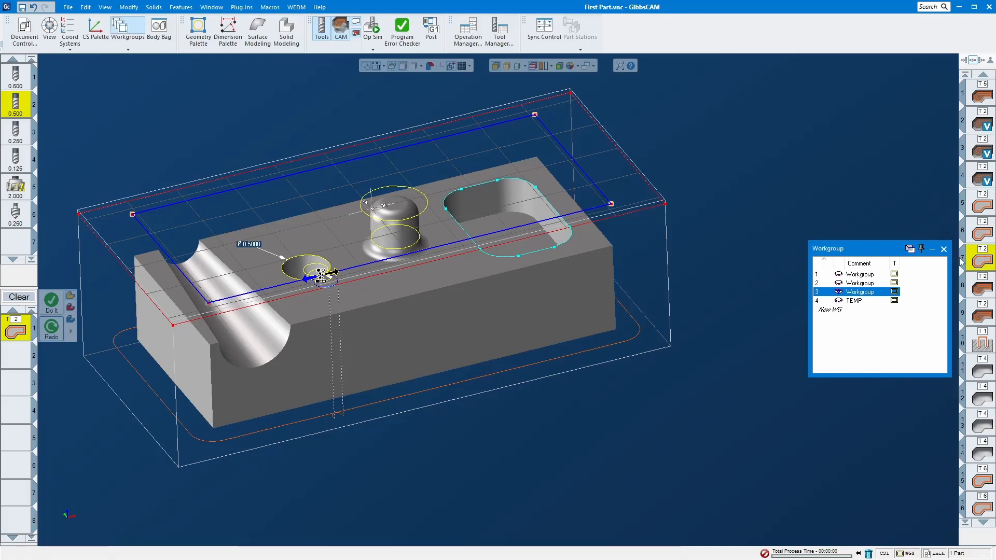
left_click(861, 300)
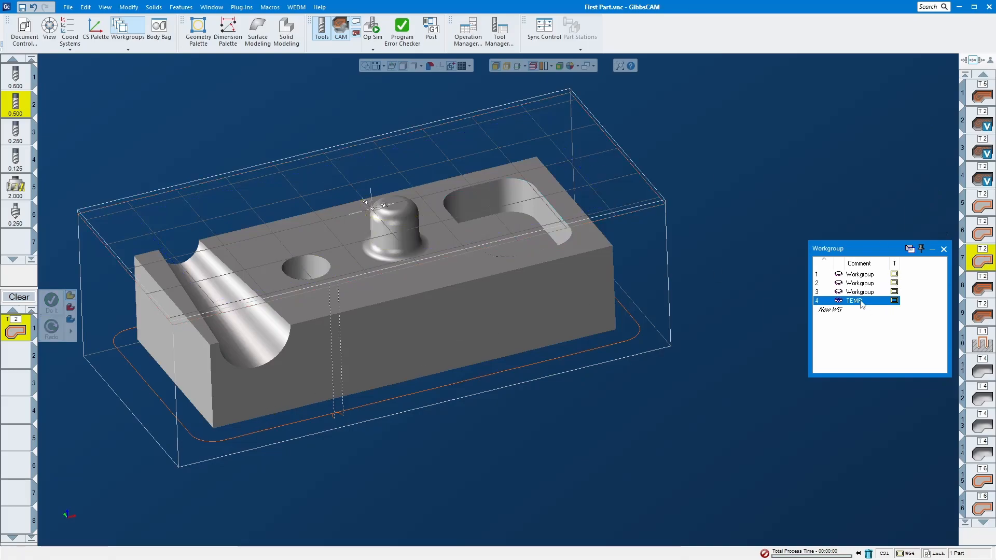
Show the slice plane on the solid again and lower it closer to the base of the block
left_click(518, 66)
middle_click_drag(443, 330, 463, 405)
key("ctrl+i")
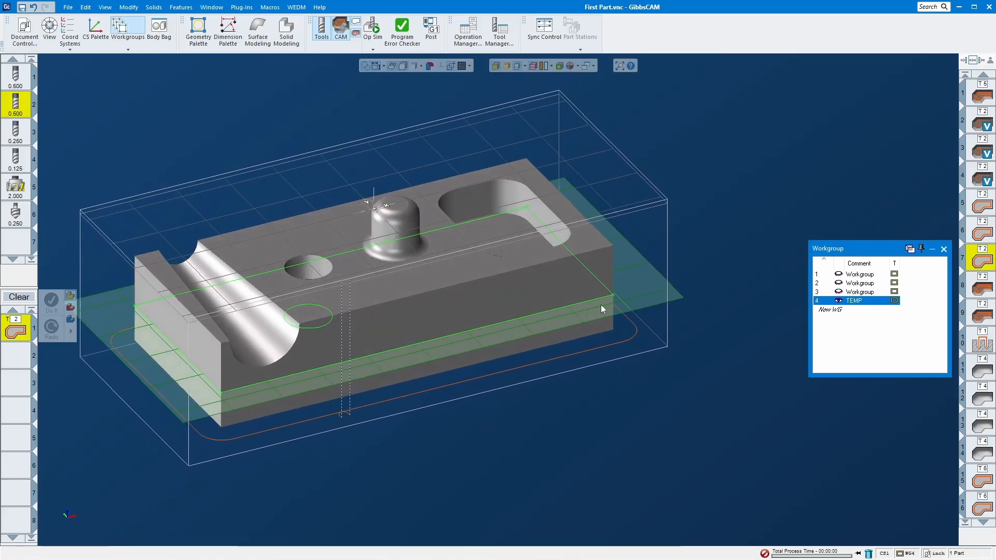
left_click_drag(640, 262, 640, 271)
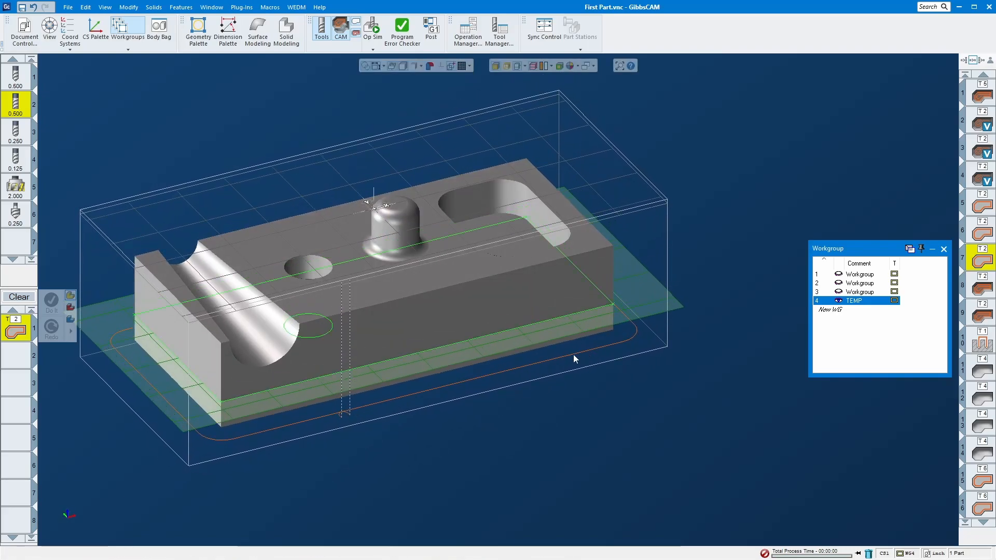
Generate a contour operation from the block's outer slice profile and move it to operation position 21
left_click(337, 376)
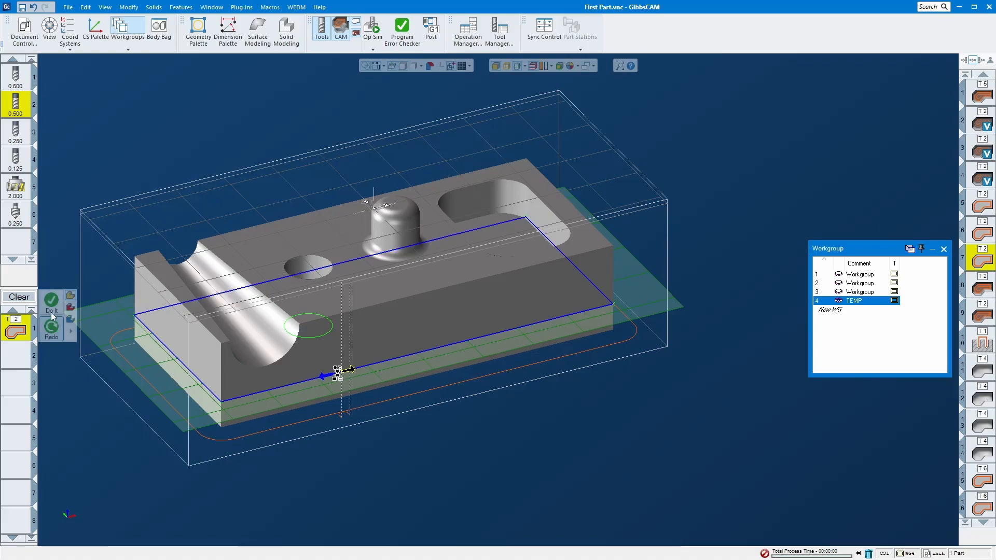
left_click(51, 302)
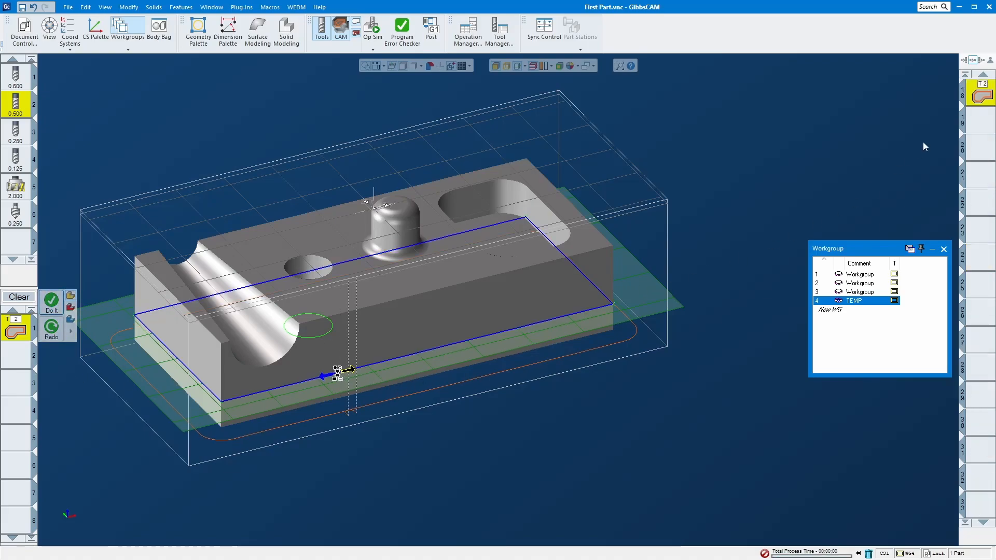
left_click_drag(987, 98, 980, 177)
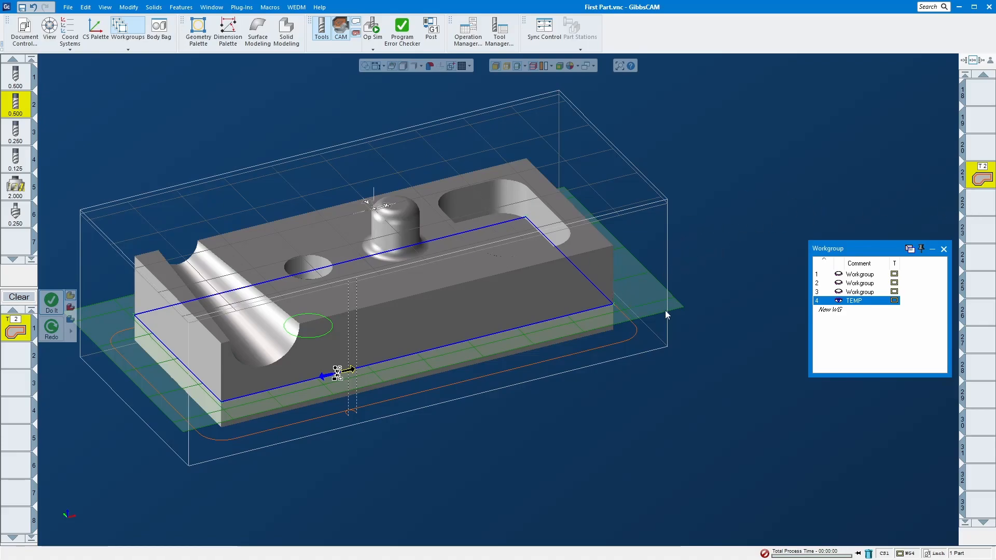
Generate a contour operation on the pocket's slice profile with a final depth of -0.9
left_click_drag(649, 300, 640, 260)
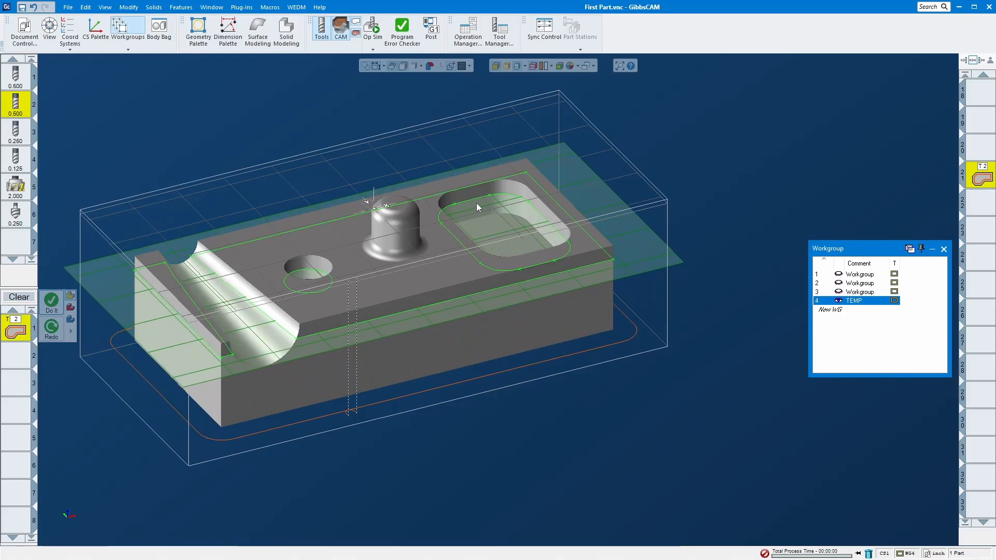
left_click(462, 240)
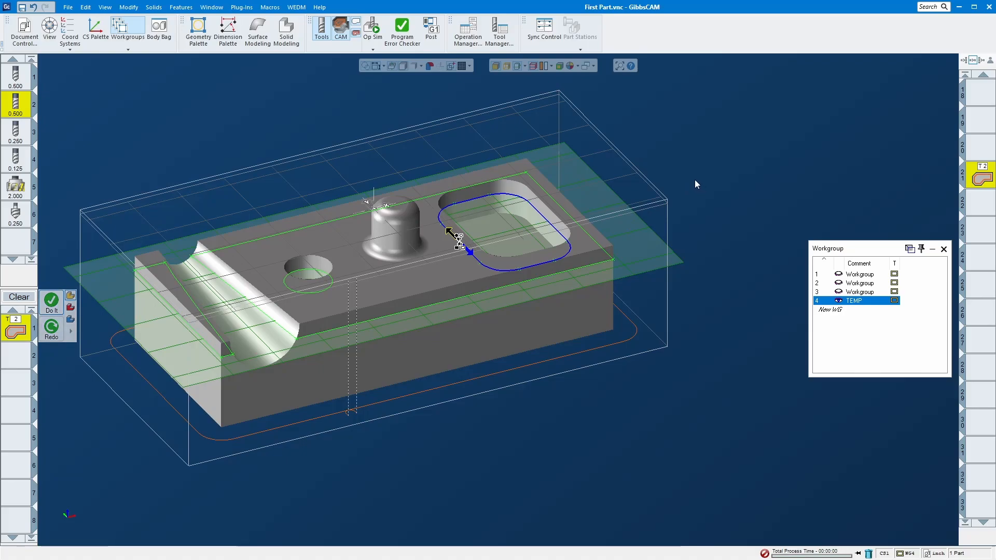
double_click(899, 201)
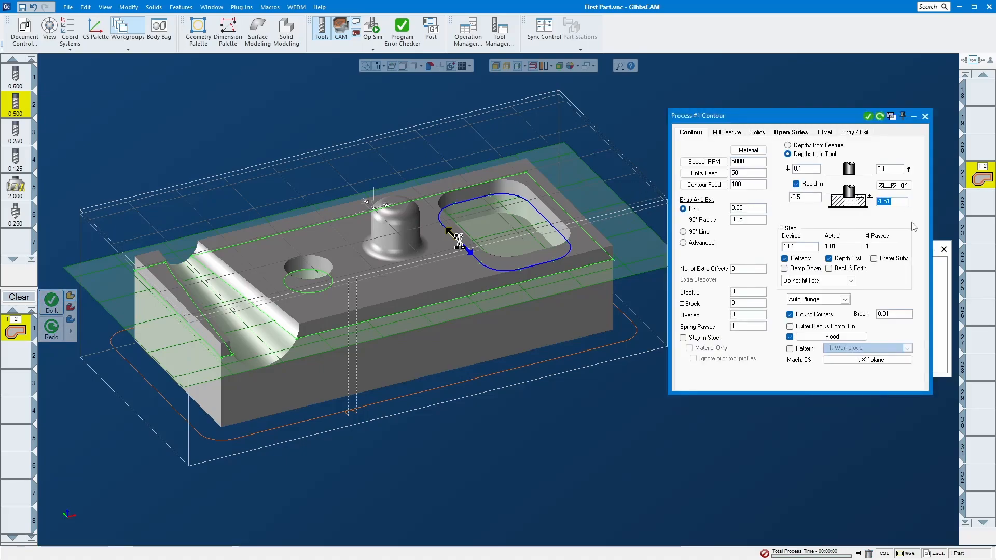
type("-0.9")
double_click(808, 196)
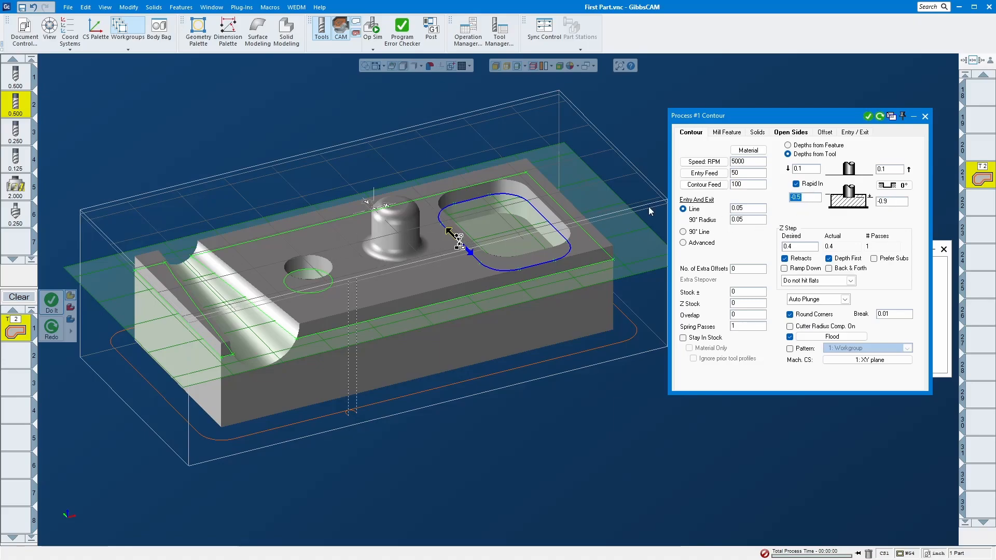
left_click(50, 302)
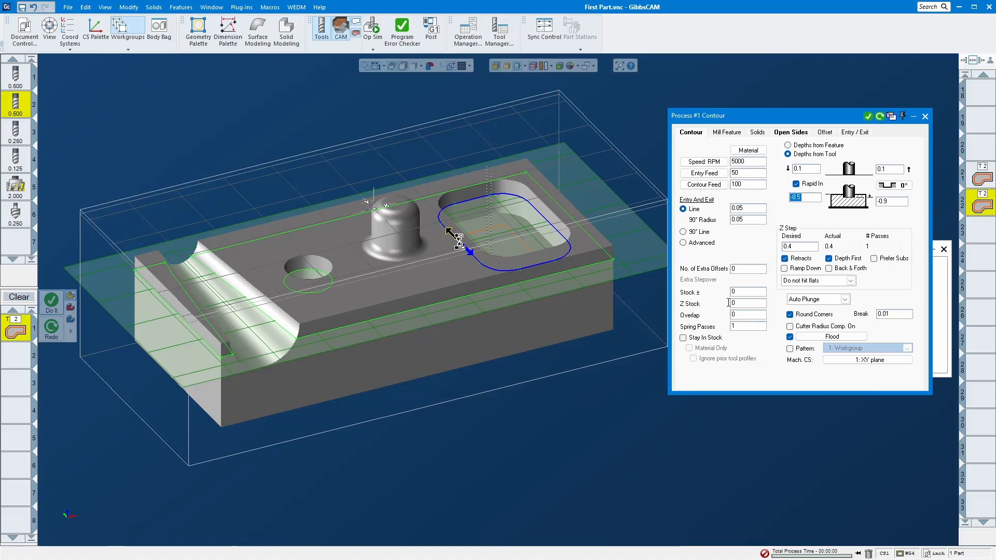
Select the round boss's profile with the slice plane raised, and assign the 0.250 tool 3 to the contour process
left_click_drag(630, 272, 624, 241)
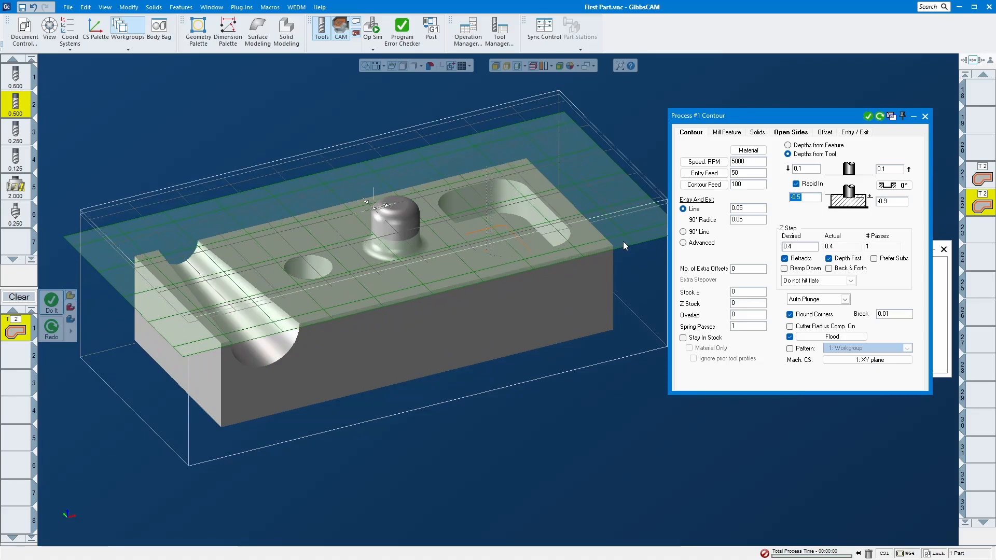
left_click(424, 231)
left_click(18, 139)
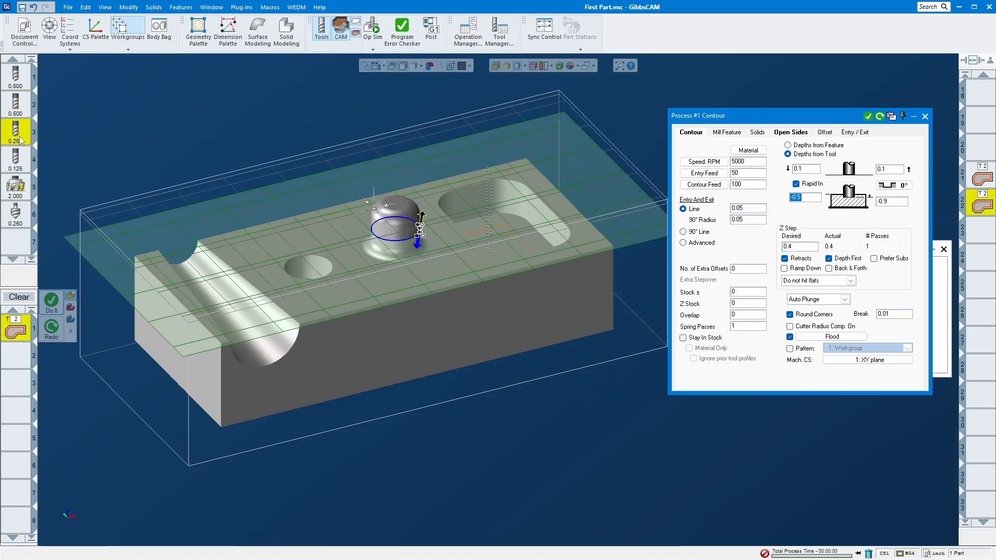
left_click_drag(18, 140, 15, 334)
Take the boss contour's final depth from the block's top face, set its surface depth to 0 and generate the operation
left_click(903, 202)
left_click(277, 259)
double_click(892, 203)
left_click(270, 253)
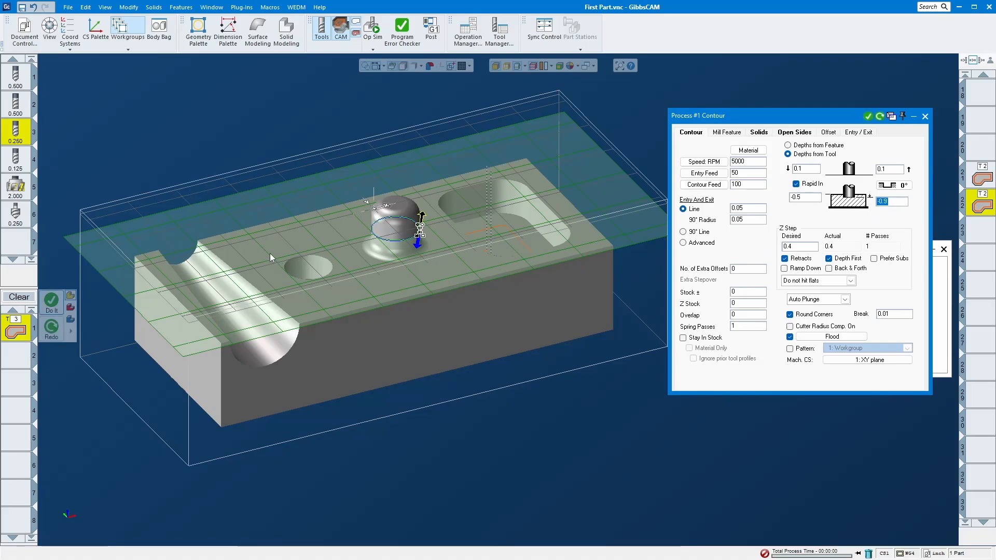
key("super")
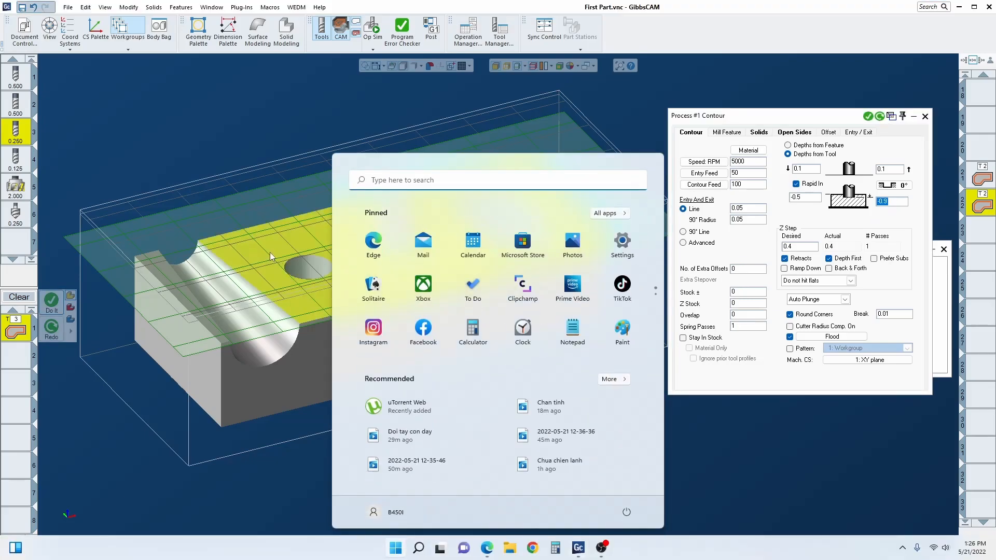
left_click(627, 121)
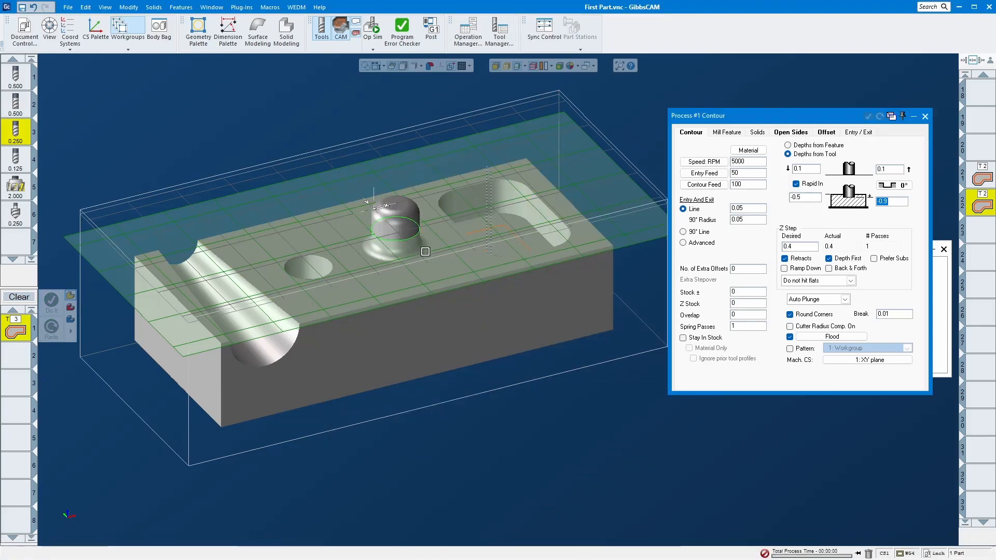
left_click(323, 241, "alt")
left_click_drag(807, 198, 771, 186)
type("0")
left_click(59, 306)
Close the process and workgroup windows and examine the contour toolpath around the boss from several angles
middle_click_drag(572, 336, 378, 325)
middle_click_drag(347, 246, 498, 179)
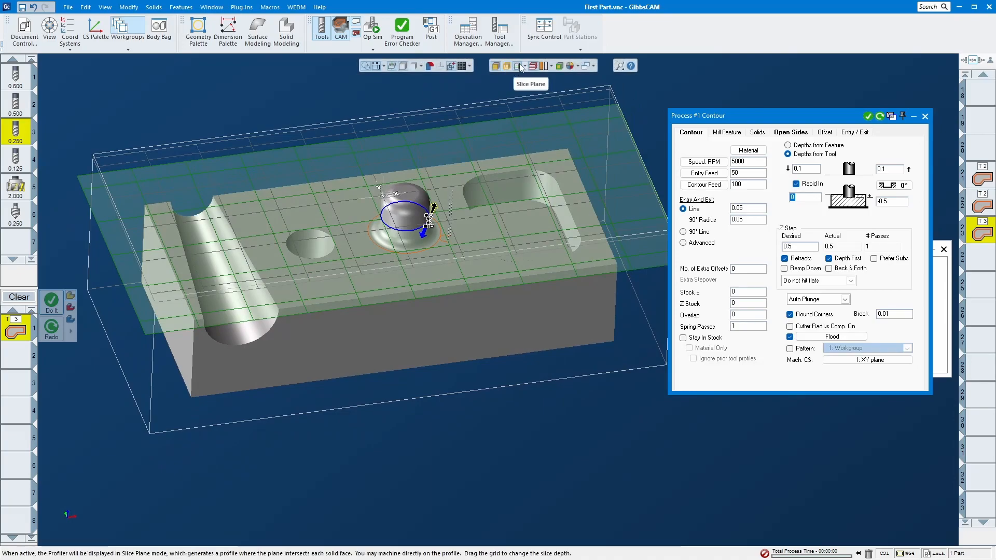
scroll(428, 243, "up", 1)
scroll(428, 244, "down", 1)
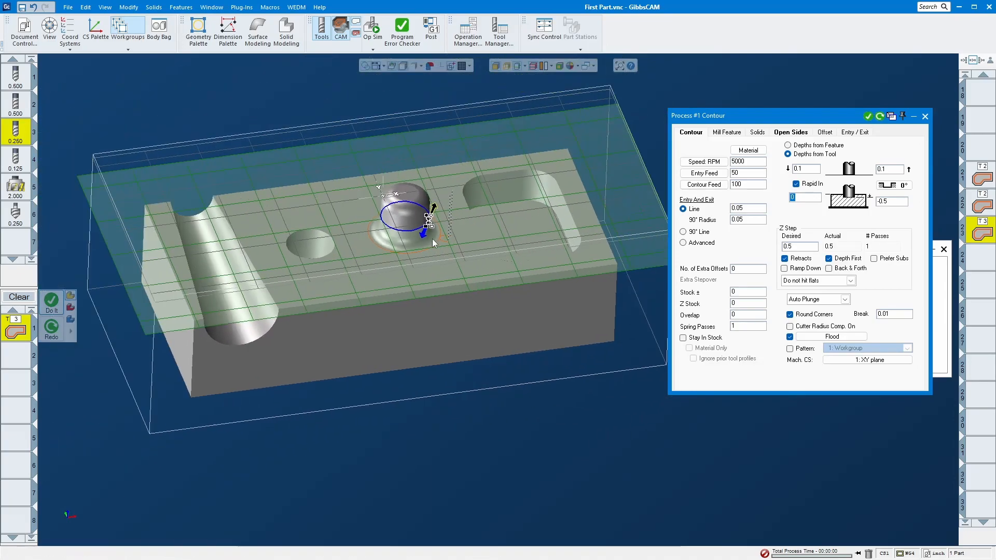
left_click(925, 116)
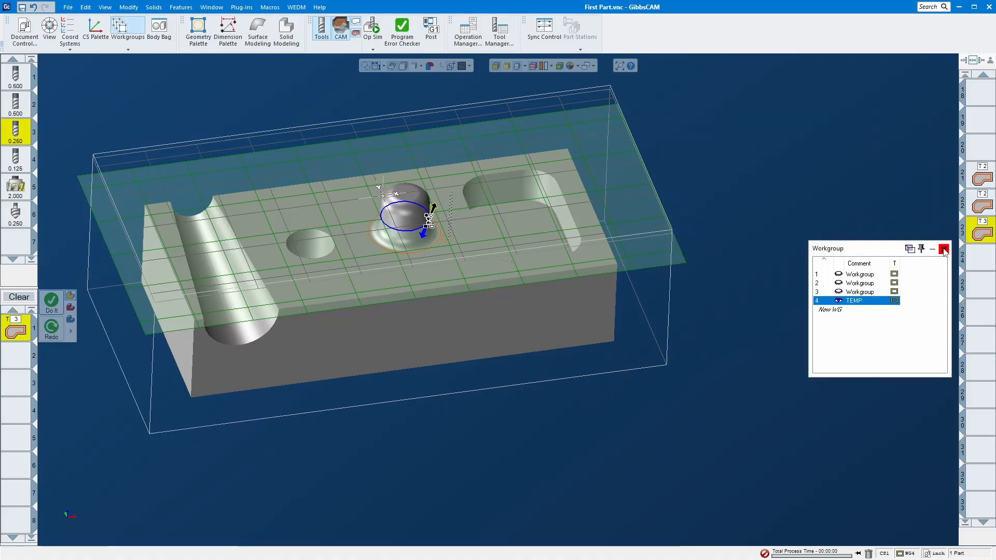
left_click(943, 249)
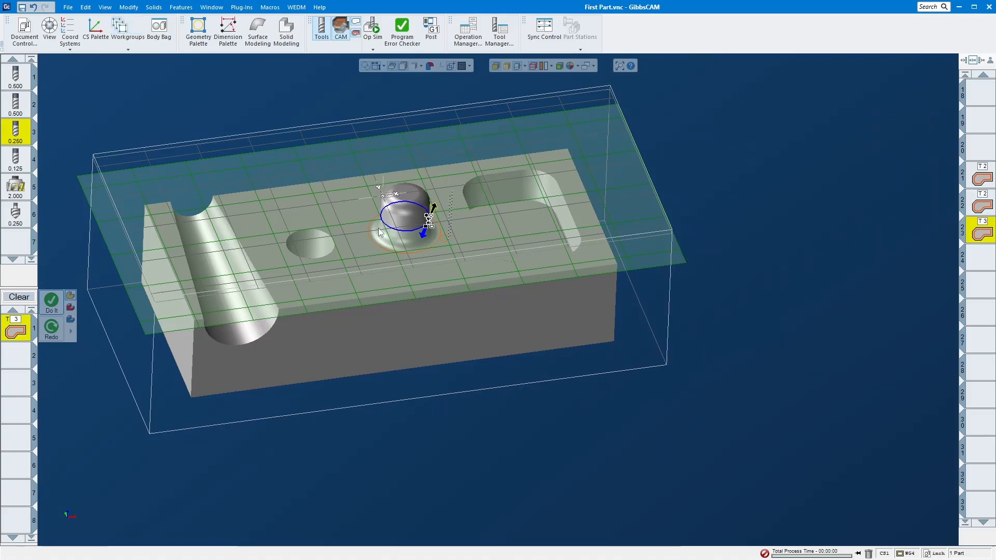
middle_click_drag(414, 248, 384, 223)
scroll(282, 160, "up", 2)
scroll(288, 160, "down", 2)
middle_click_drag(251, 186, 381, 347)
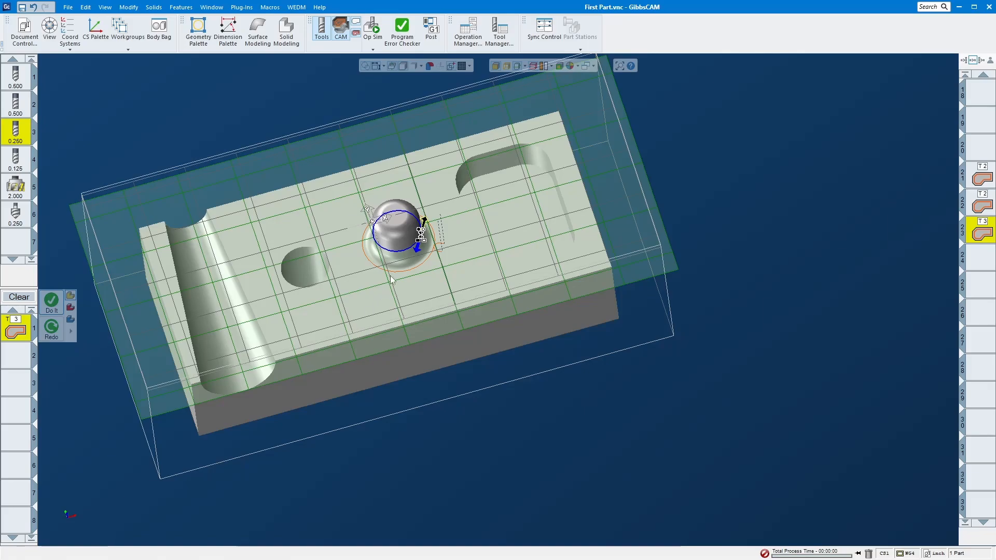
middle_click_drag(400, 325, 369, 222)
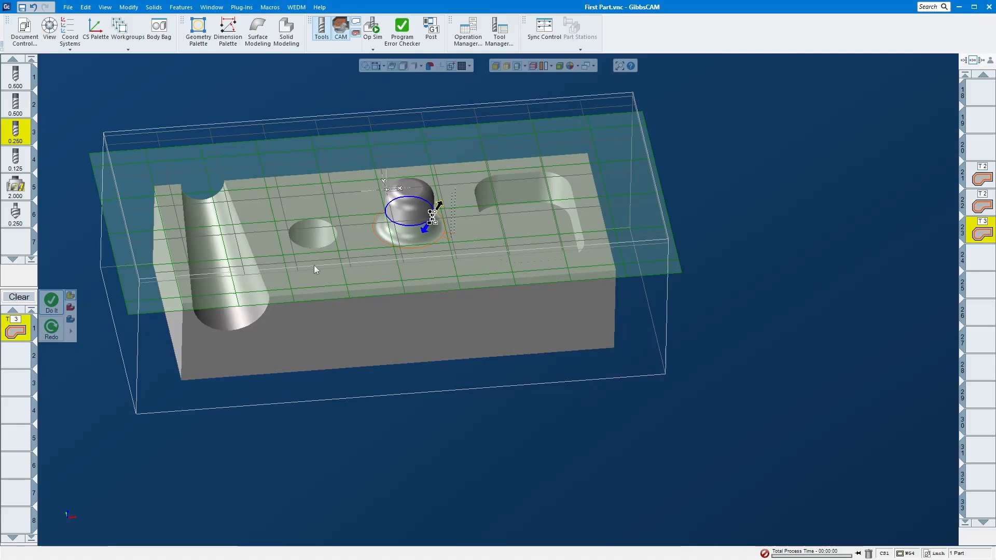
middle_click_drag(263, 211, 582, 88)
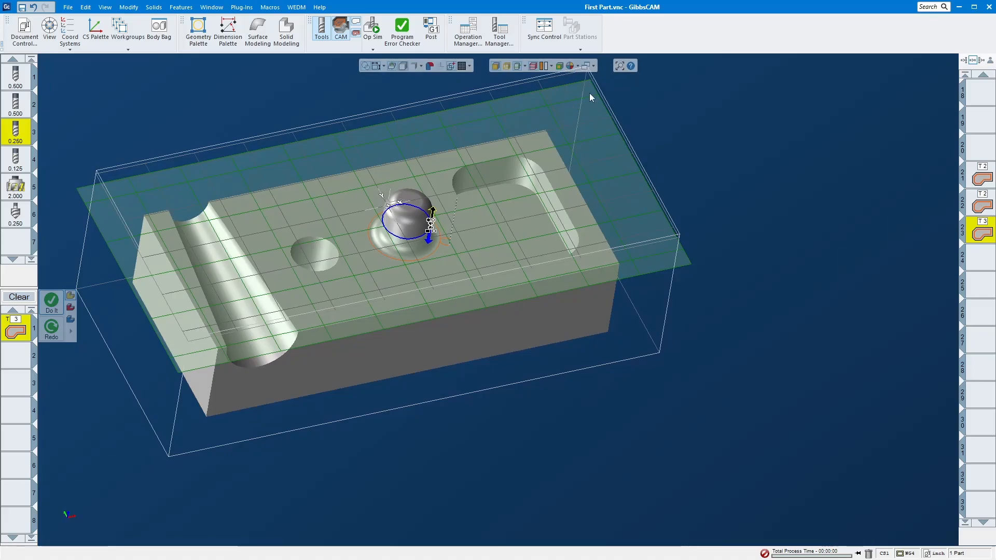
Lower the slice plane into the block, select the round hole's profile, and replace the process with Holes using the 0.500 tool 1
left_click_drag(546, 104, 550, 126)
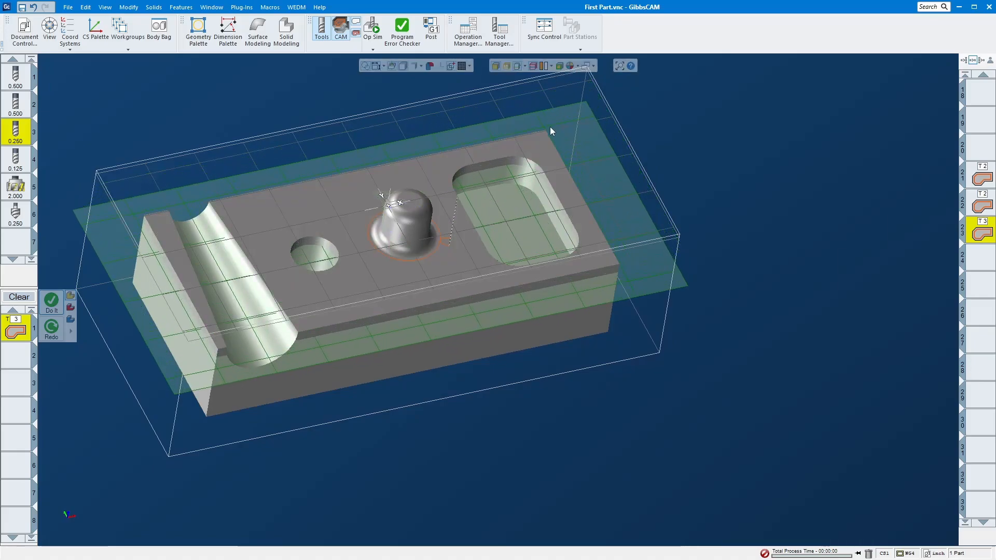
left_click(330, 254)
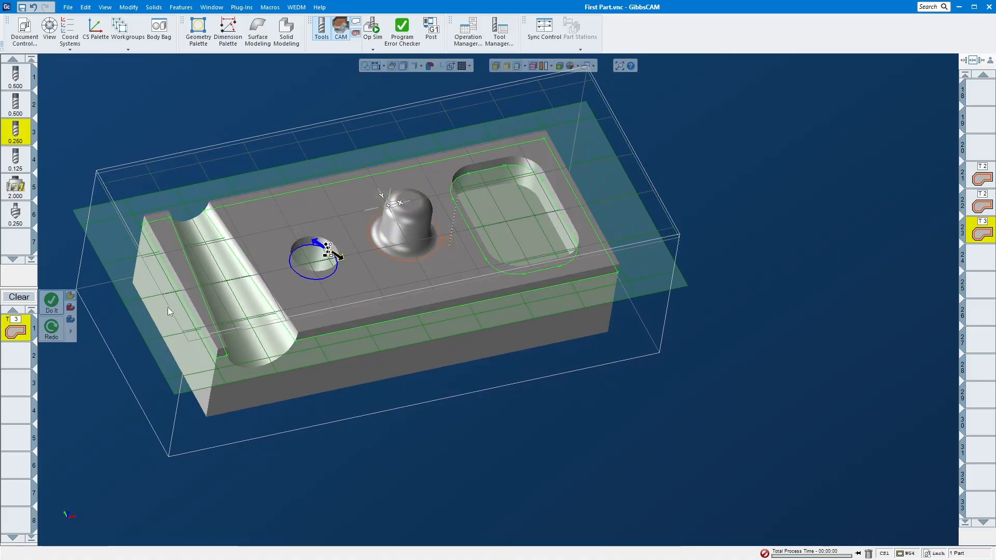
left_click(29, 298)
left_click_drag(23, 86, 23, 329)
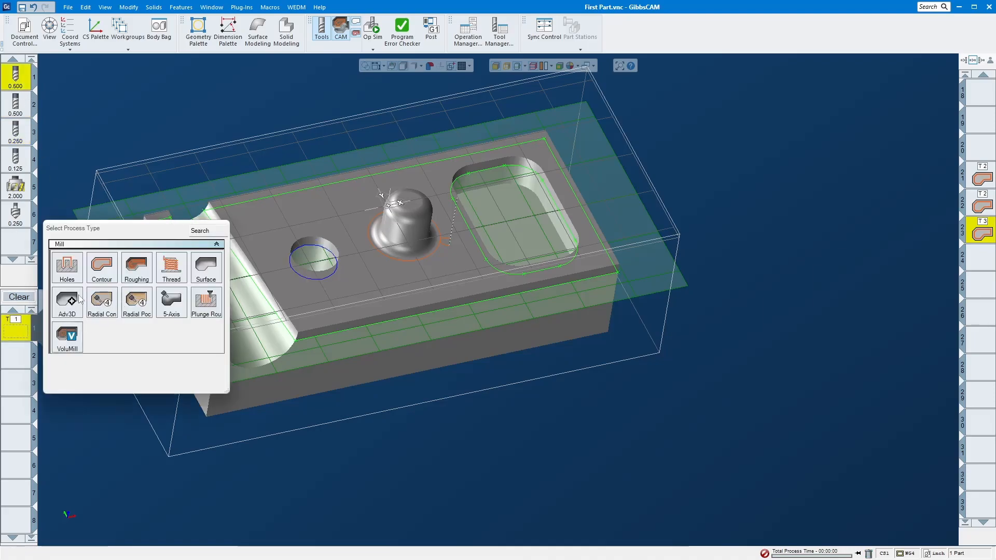
left_click(66, 267)
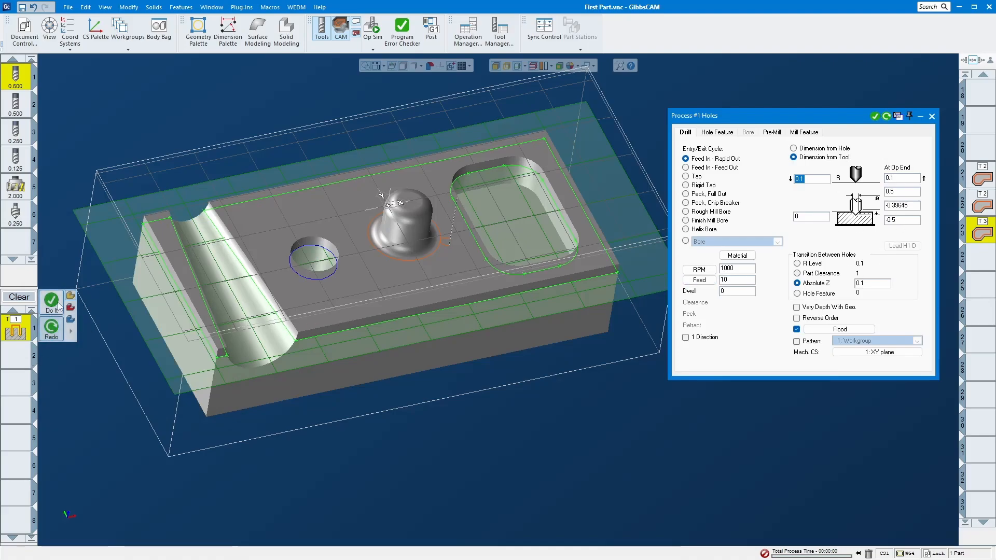
Generate the drilling operation on the round hole with its full-diameter depth set to -1
double_click(897, 207)
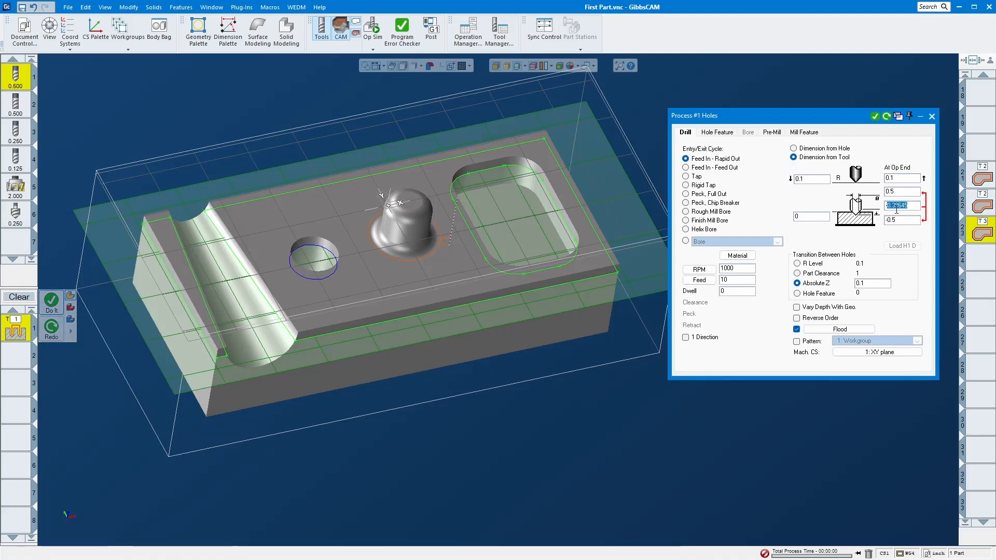
type("-1")
left_click(51, 302)
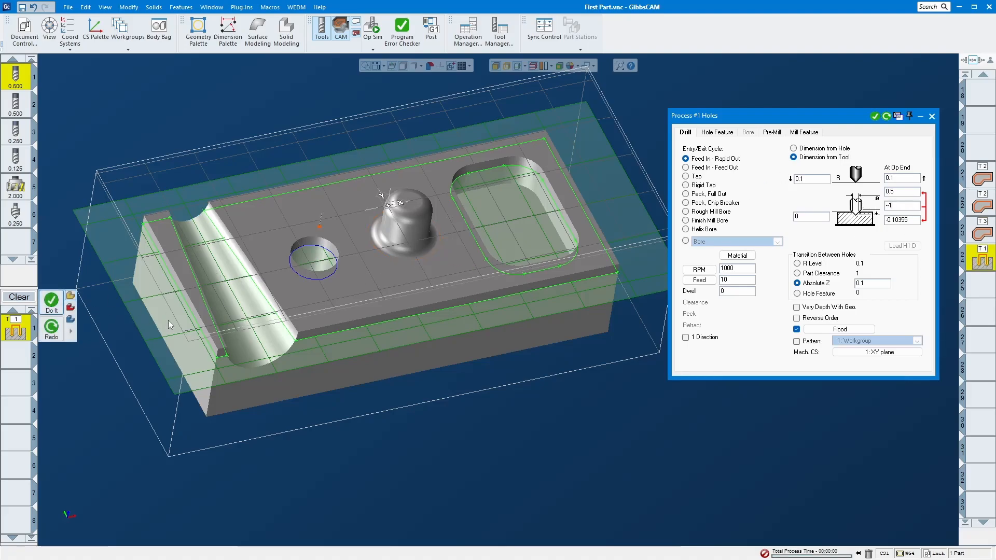
middle_click_drag(225, 159, 217, 160)
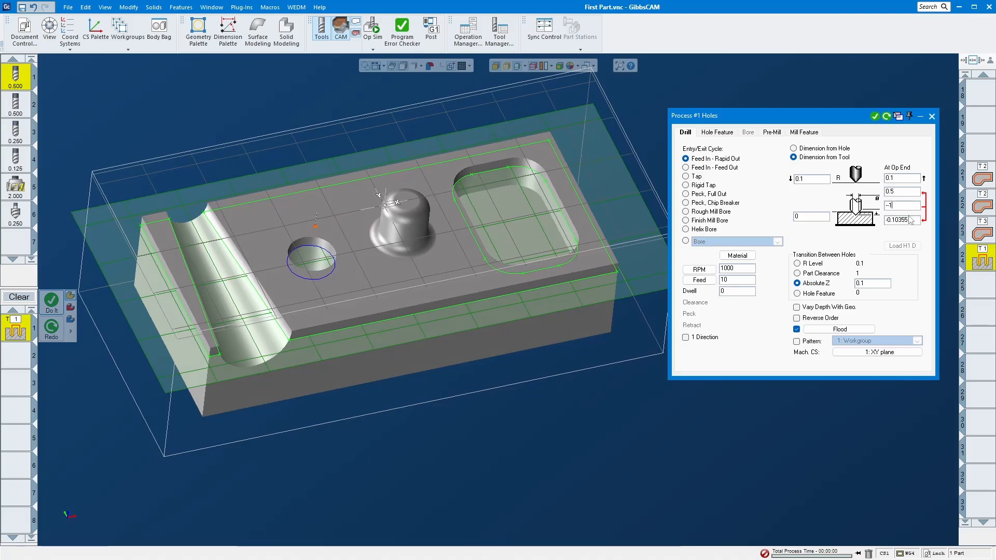
left_click_drag(903, 206, 834, 202)
left_click(53, 332)
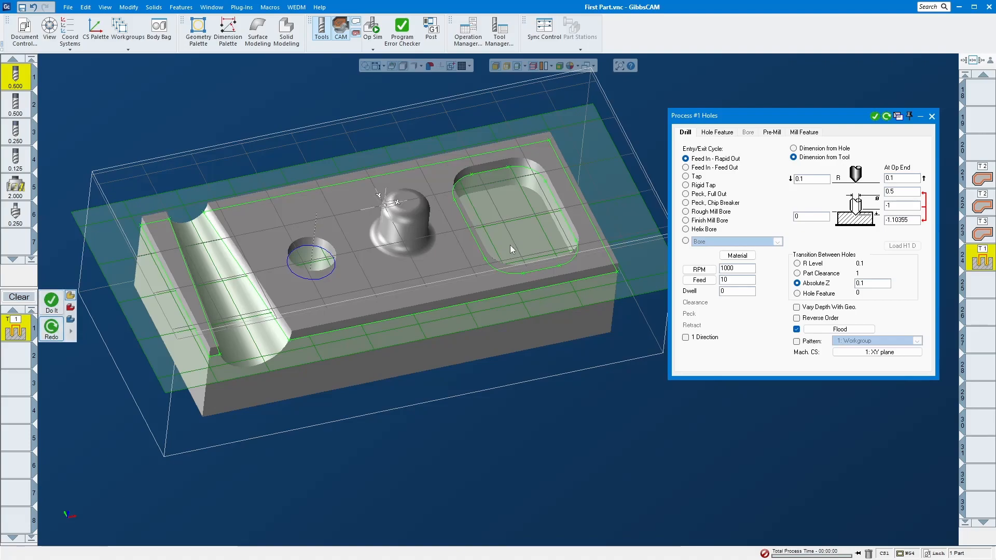
Examine the drilling toolpath at the round hole, hiding the slice plane and showing it again
scroll(391, 307, "down", 3)
scroll(374, 312, "up", 3)
middle_click_drag(369, 313, 328, 297)
middle_click_drag(338, 256, 241, 314)
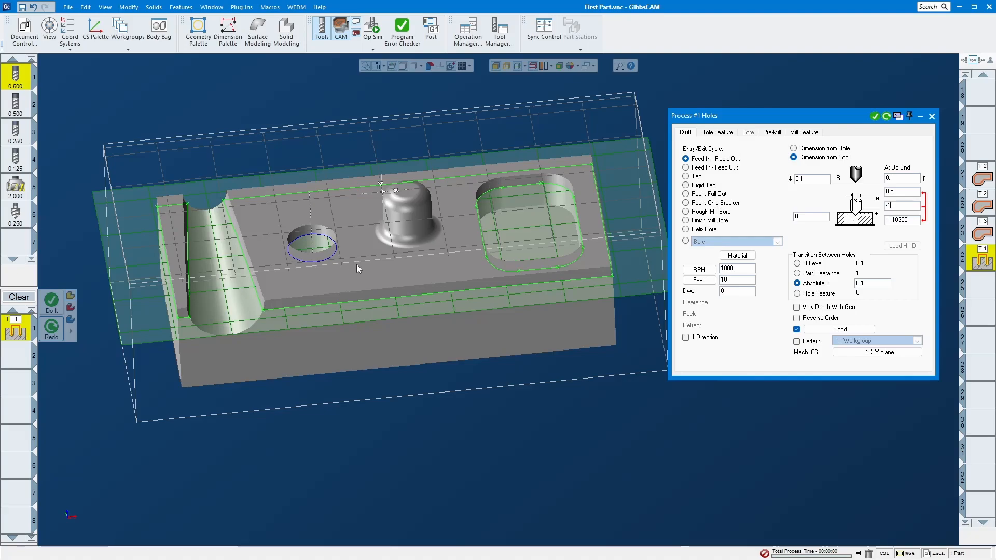
middle_click_drag(400, 365, 472, 378)
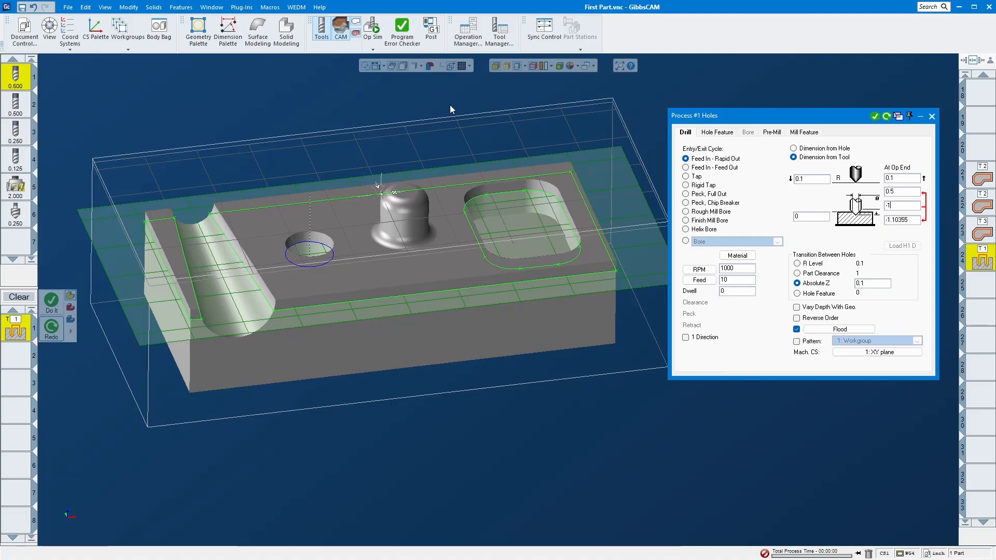
left_click(518, 67)
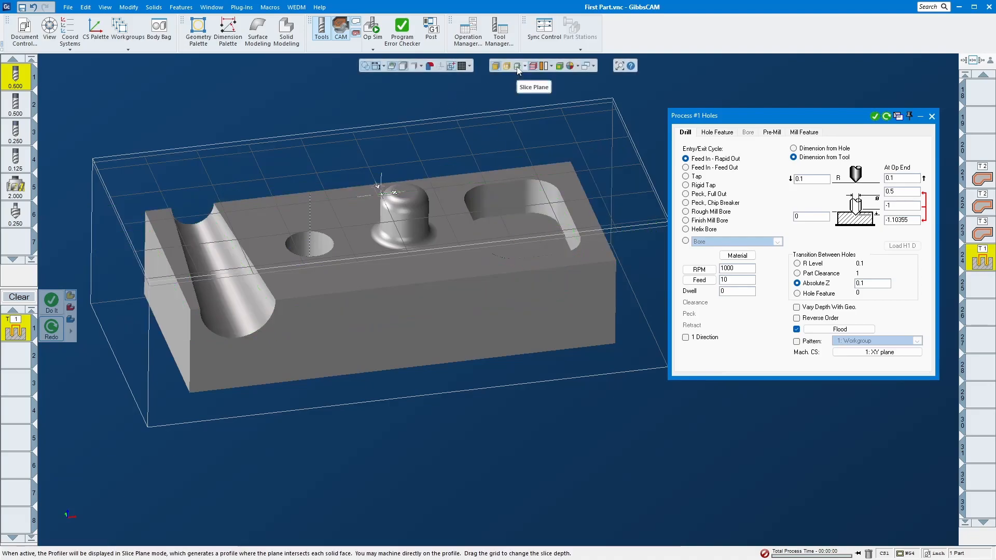
left_click(517, 68)
Set the slice plane's profiler depth to exactly -0.6
right_click(502, 221)
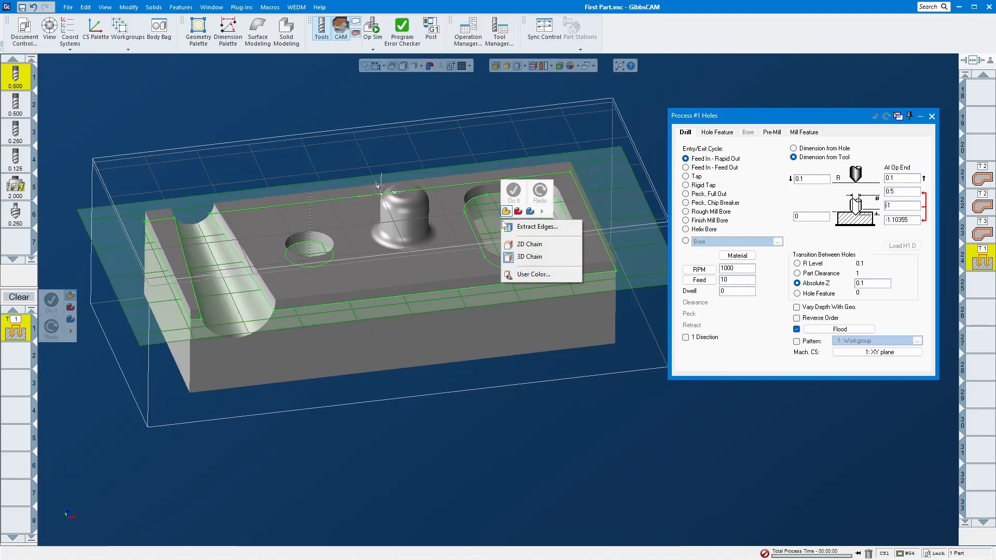
left_click(626, 100)
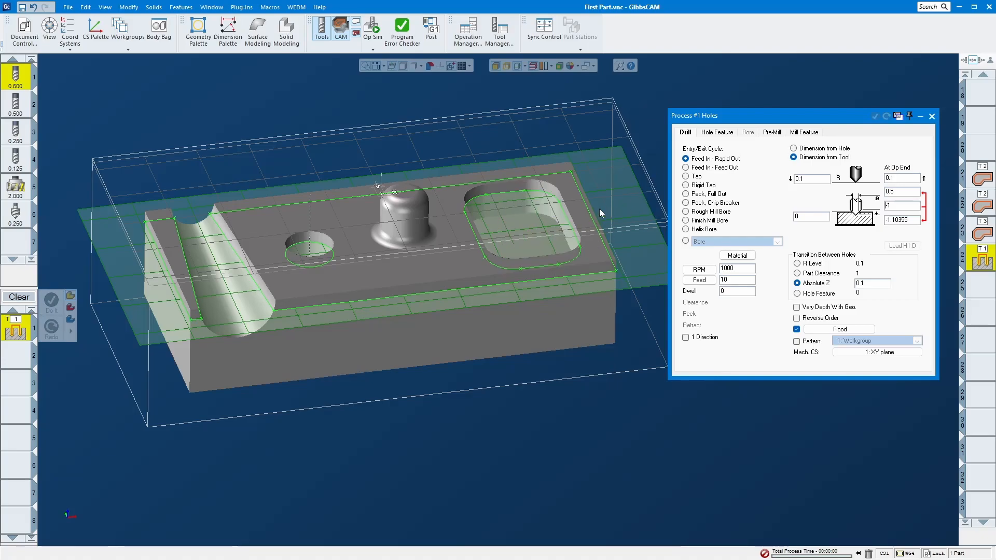
right_click(612, 187)
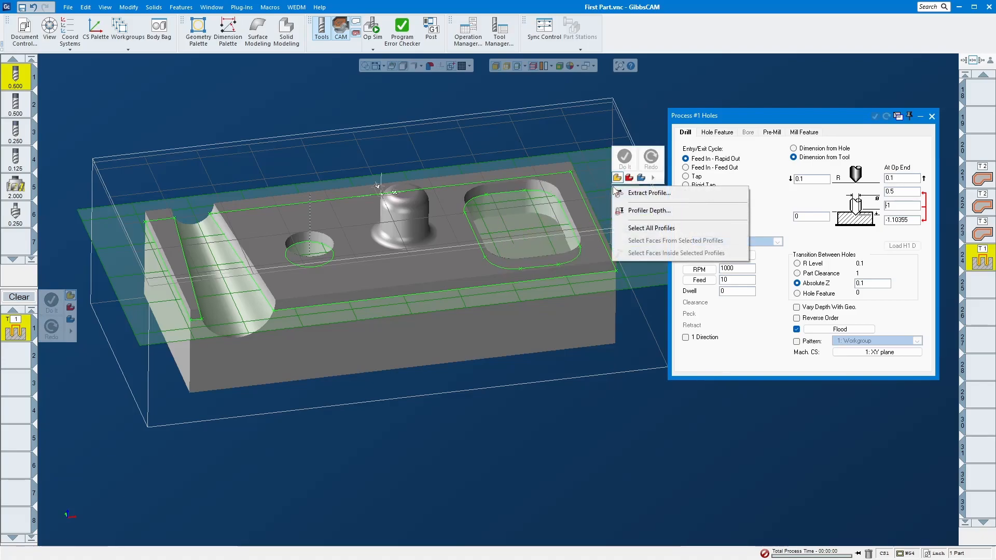
left_click(643, 211)
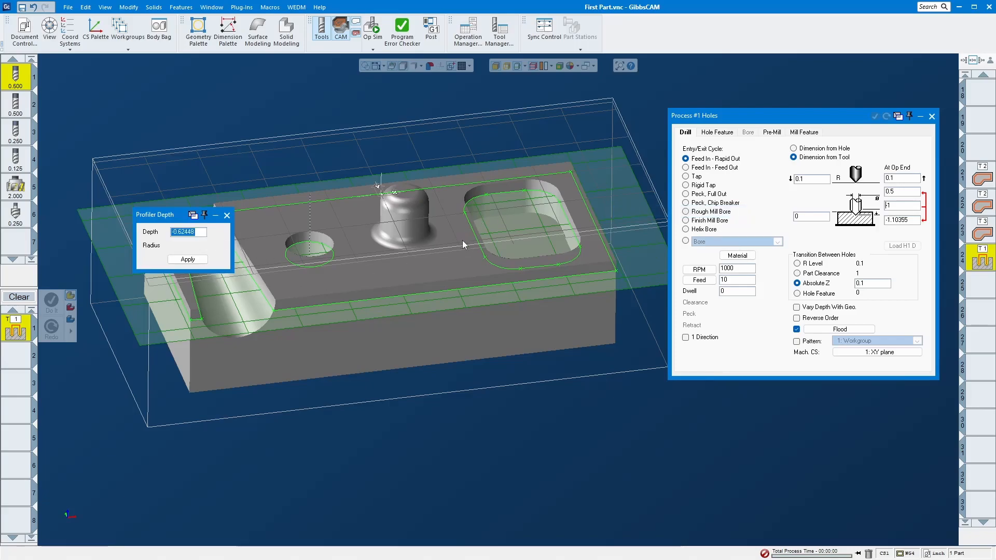
type("-0.5")
type("-")
left_click(188, 259)
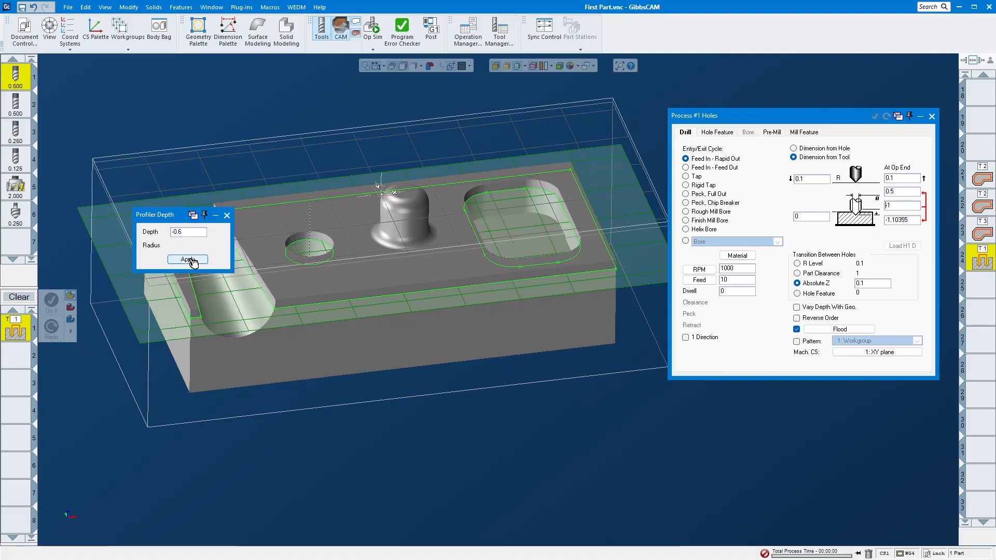
left_click(227, 216)
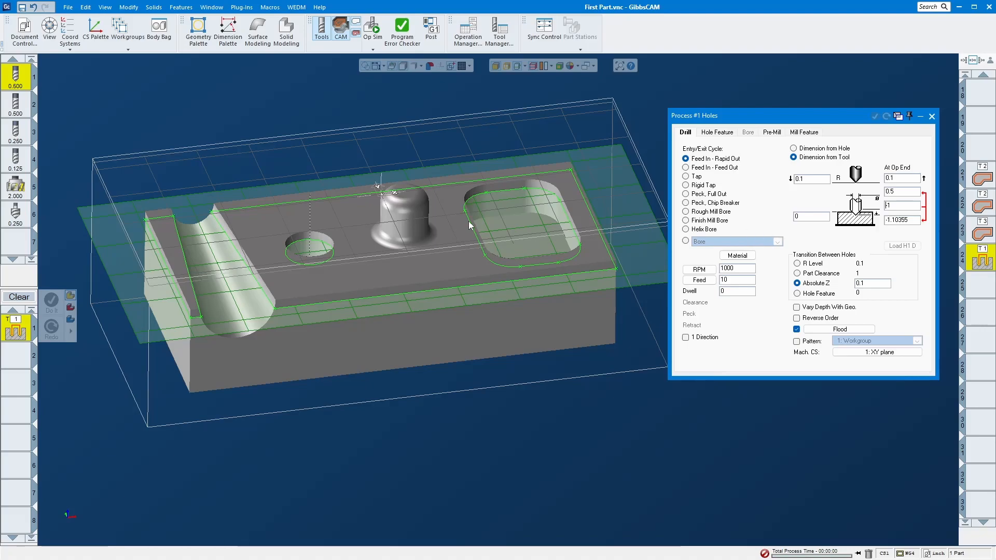
left_click(454, 236)
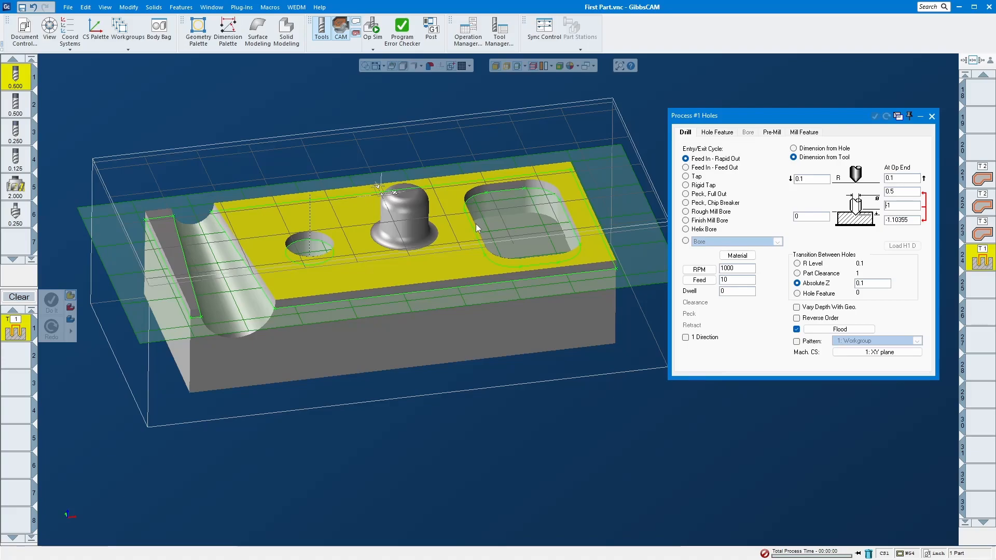
left_click(432, 142)
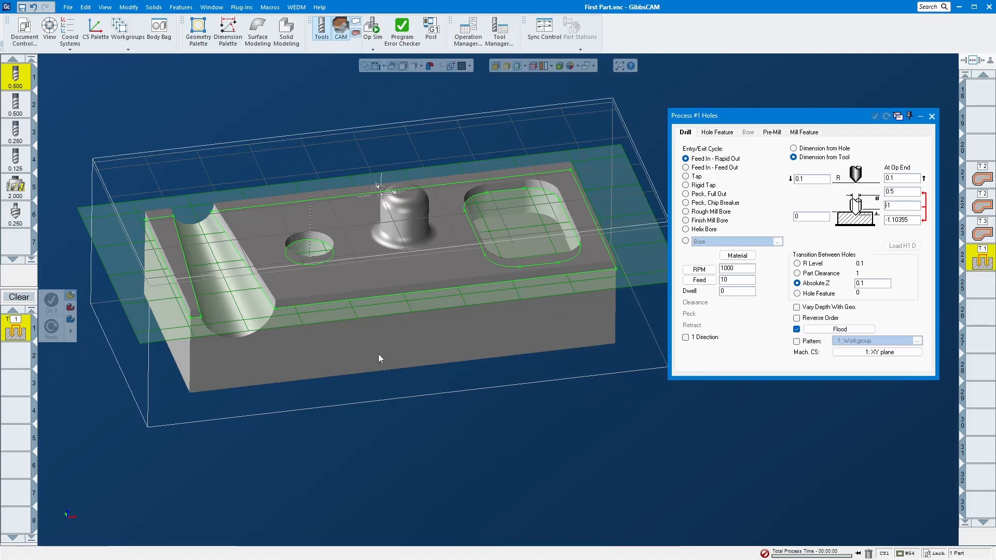
Clear the process list and display the coordinate system list, the CS palette and the workgroup list
left_click(20, 297)
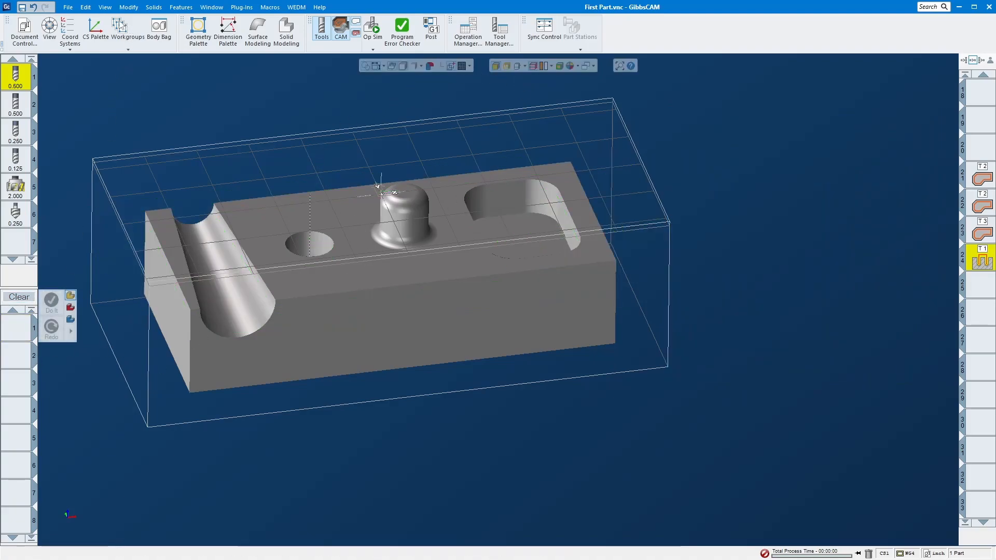
left_click(68, 30)
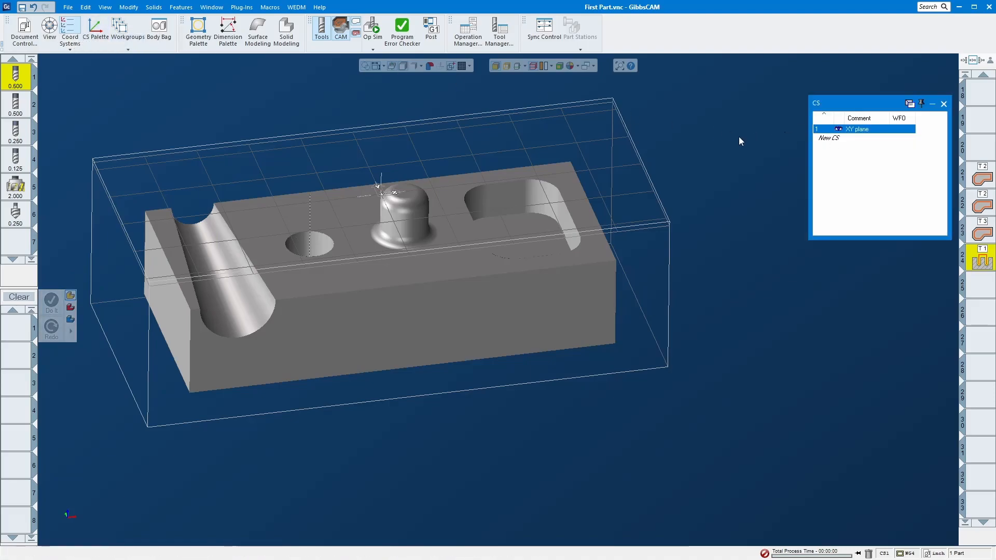
left_click(97, 27)
left_click(120, 27)
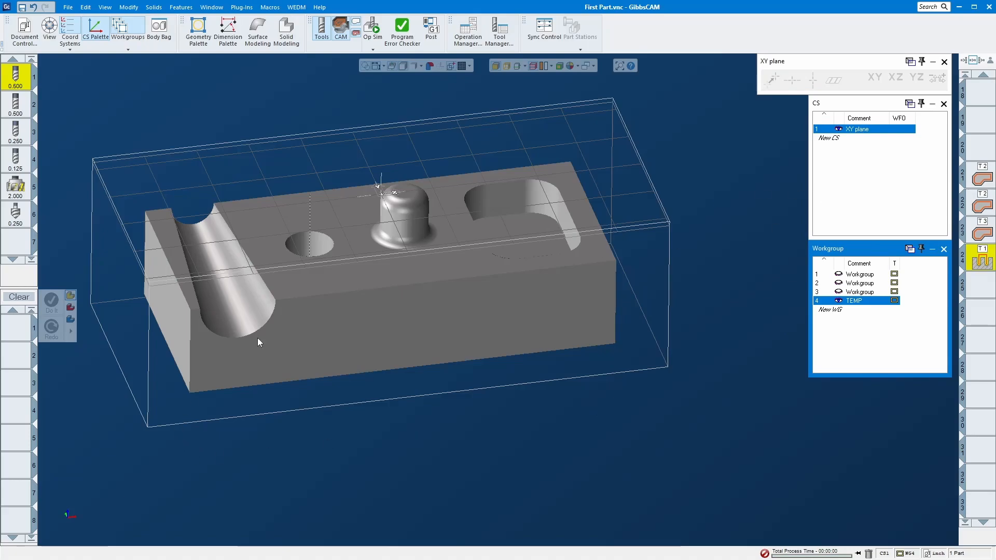
Draw a rectangle in the TEMP workgroup centred at X0 Y0 Z0, with X 5.5 and Y 1
left_click(61, 504)
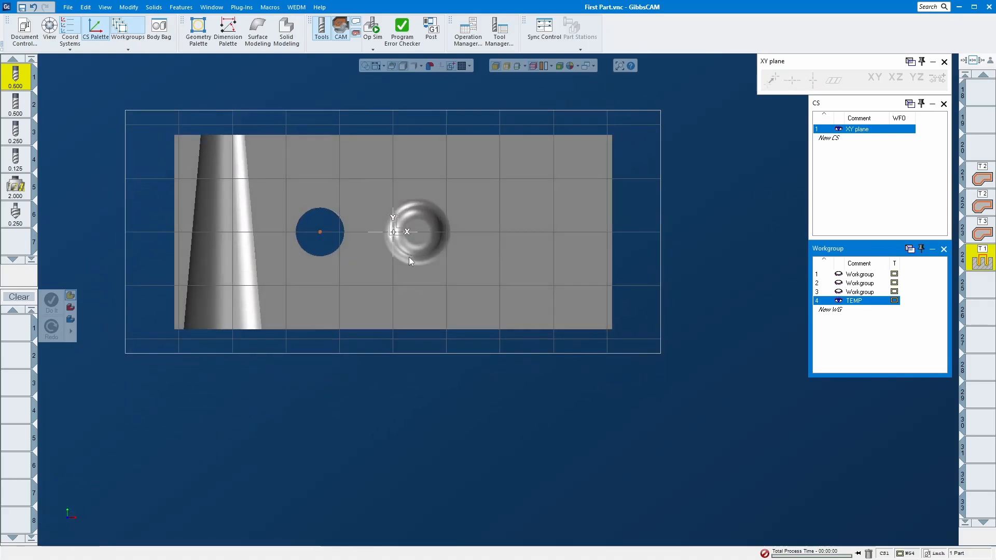
scroll(415, 310, "down", 5)
left_click_drag(247, 152, 668, 343)
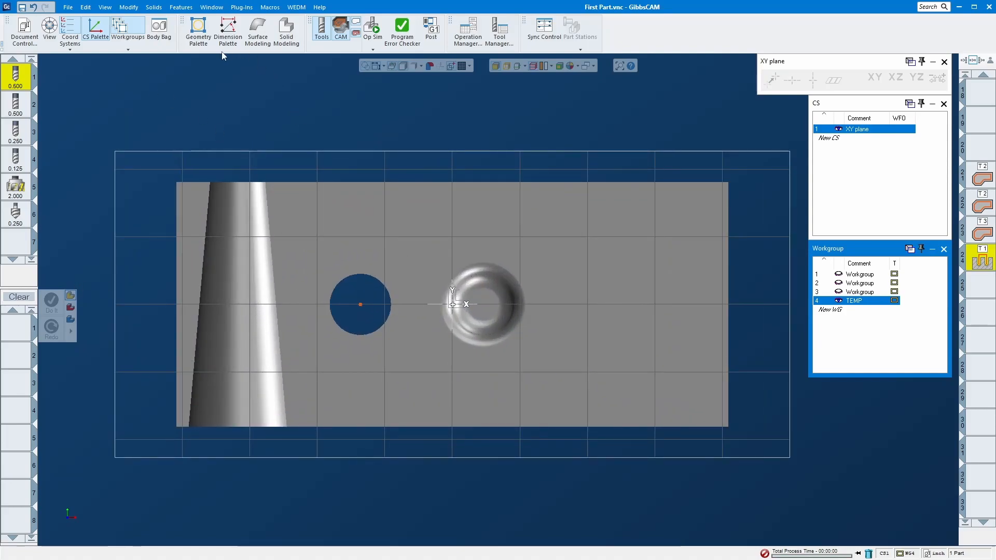
left_click(198, 28)
left_click(605, 123)
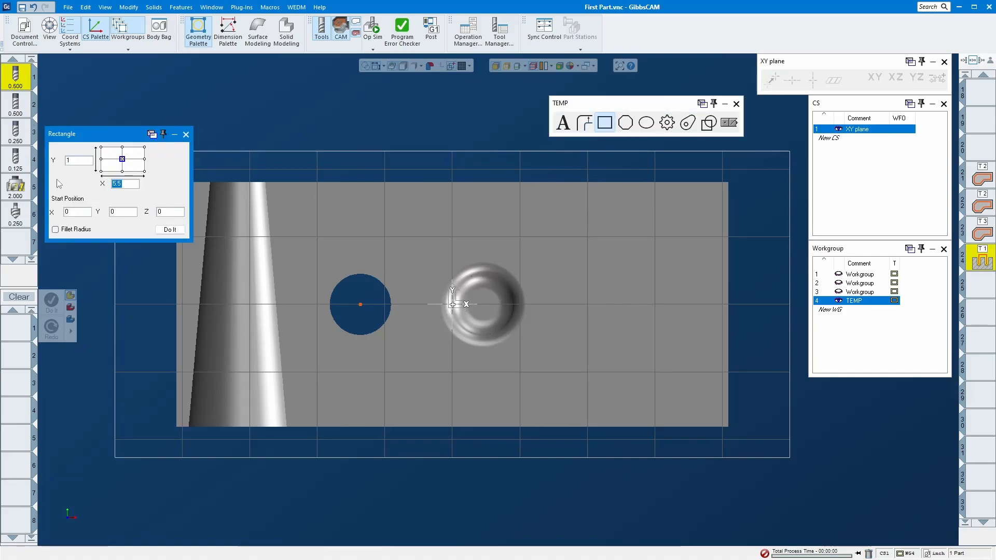
left_click(89, 160)
left_click(171, 230)
left_click(185, 134)
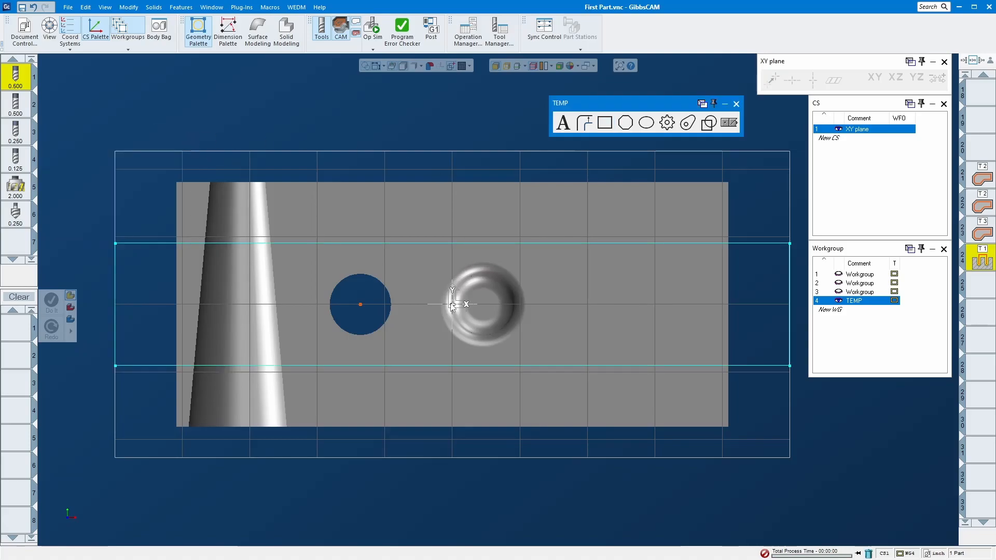
Create a Roughing process with the 2.000 face mill and set its type to Face Milling
scroll(242, 288, "down", 3)
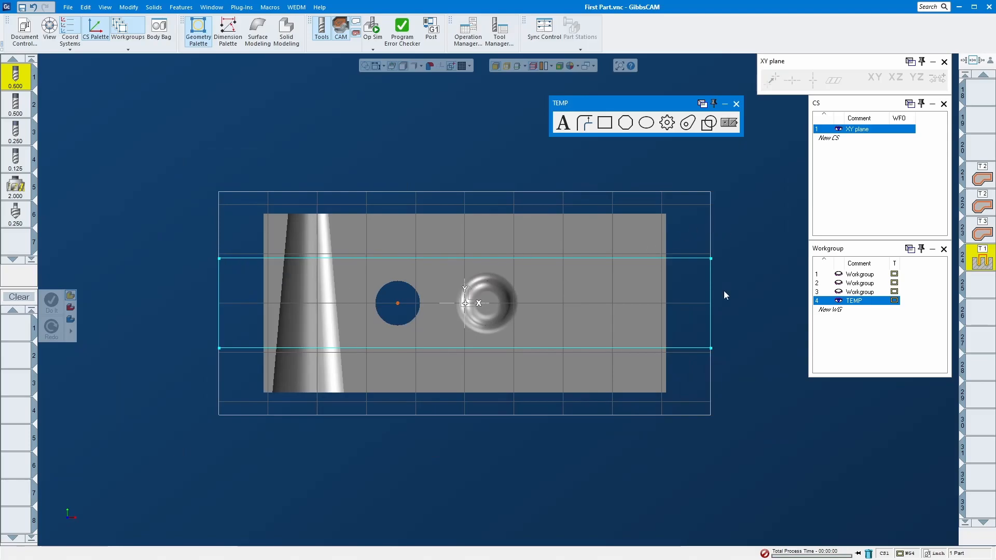
left_click_drag(17, 191, 18, 327)
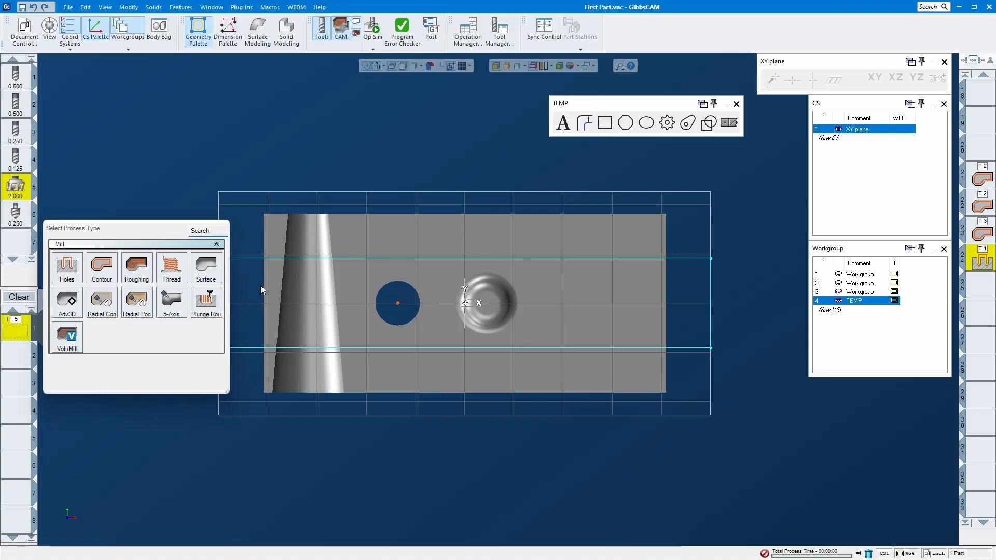
left_click(741, 148)
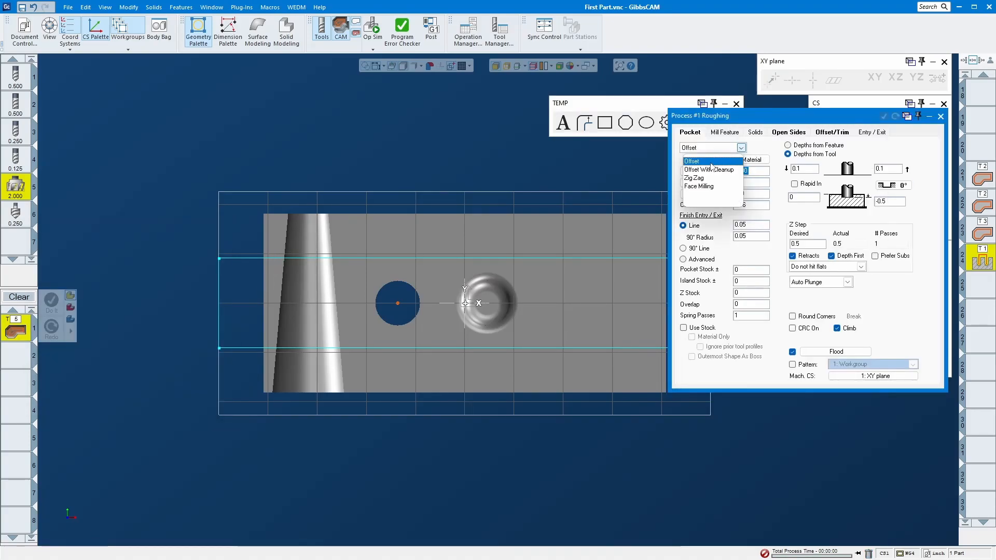
left_click(700, 186)
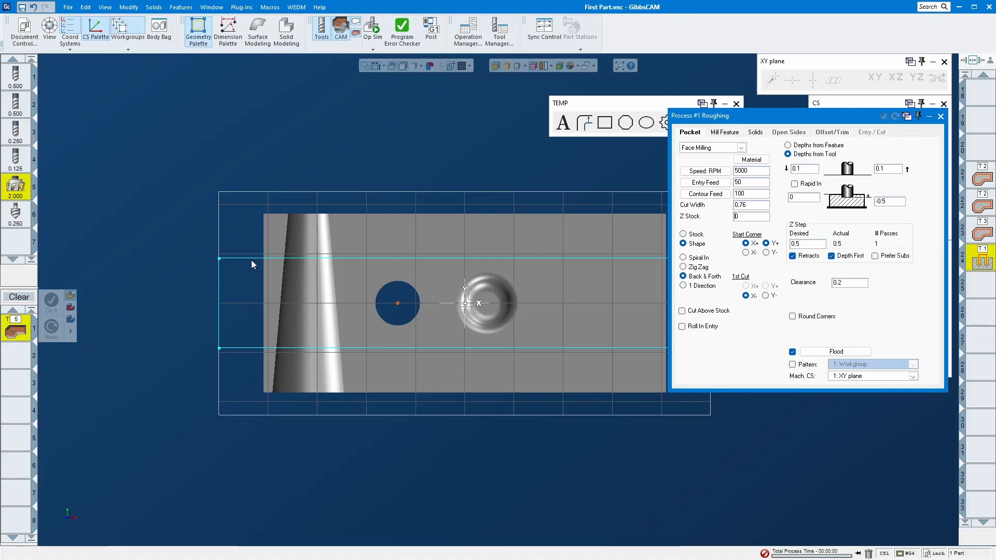
Generate the face milling operation from the drawn rectangle, then deselect the rectangle and clear the process list
left_click(236, 258)
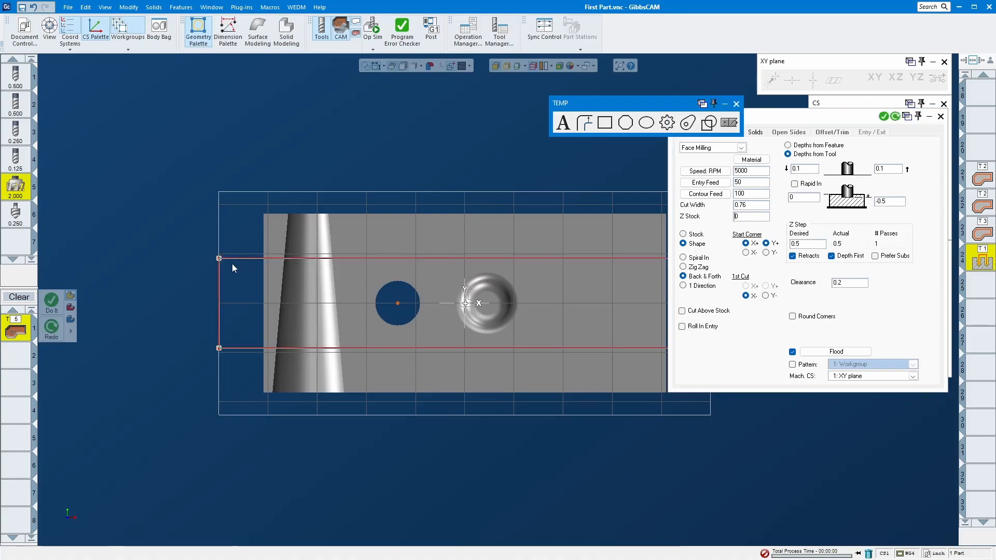
left_click(54, 304)
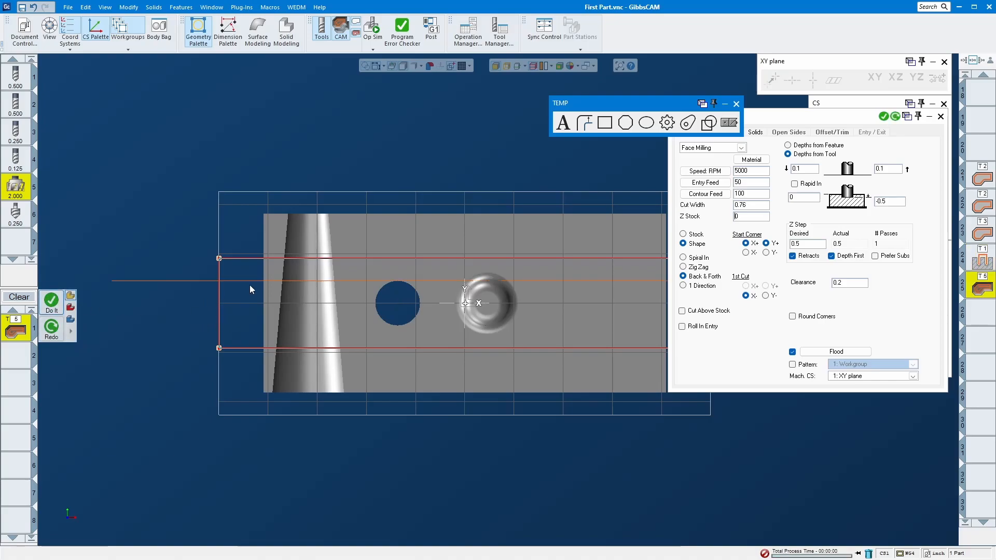
left_click(940, 116)
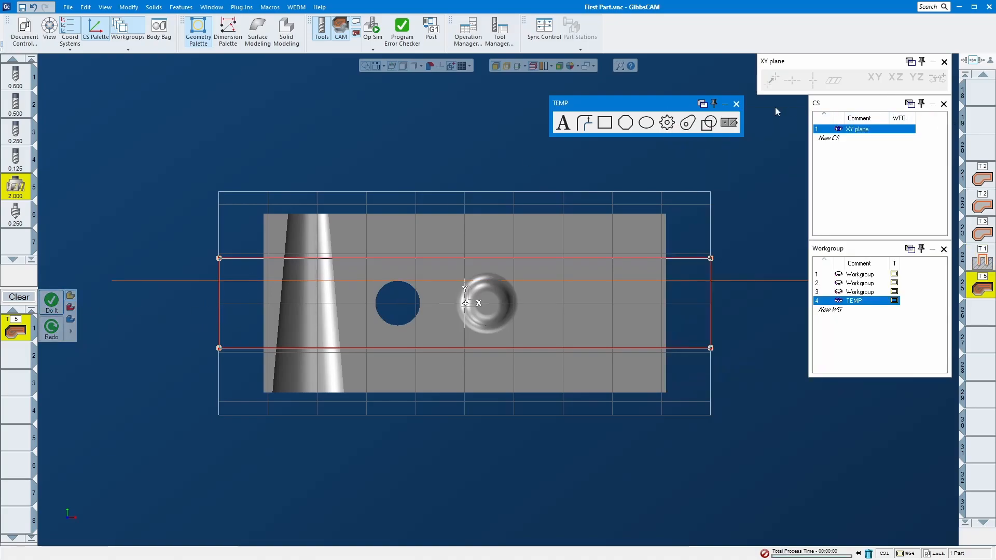
left_click(735, 104)
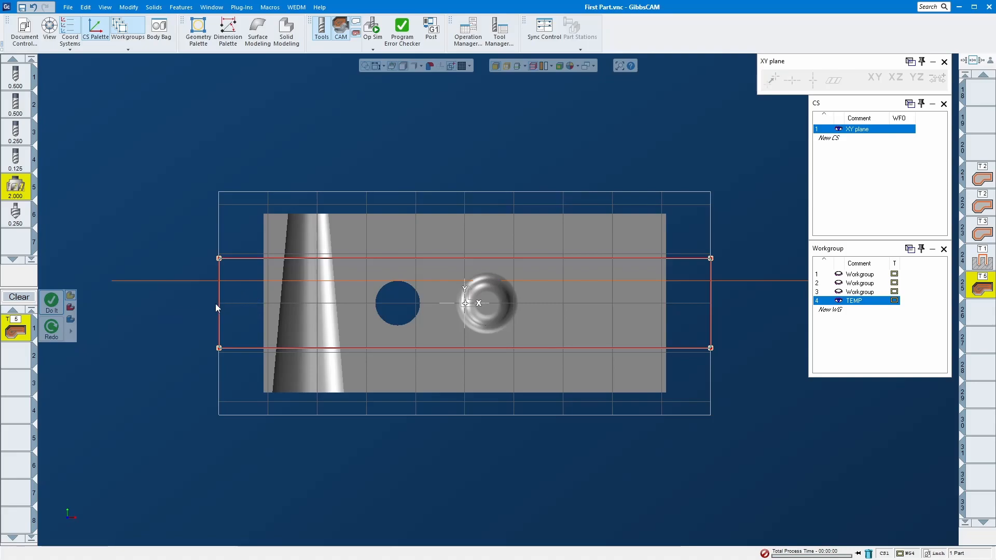
left_click(195, 230)
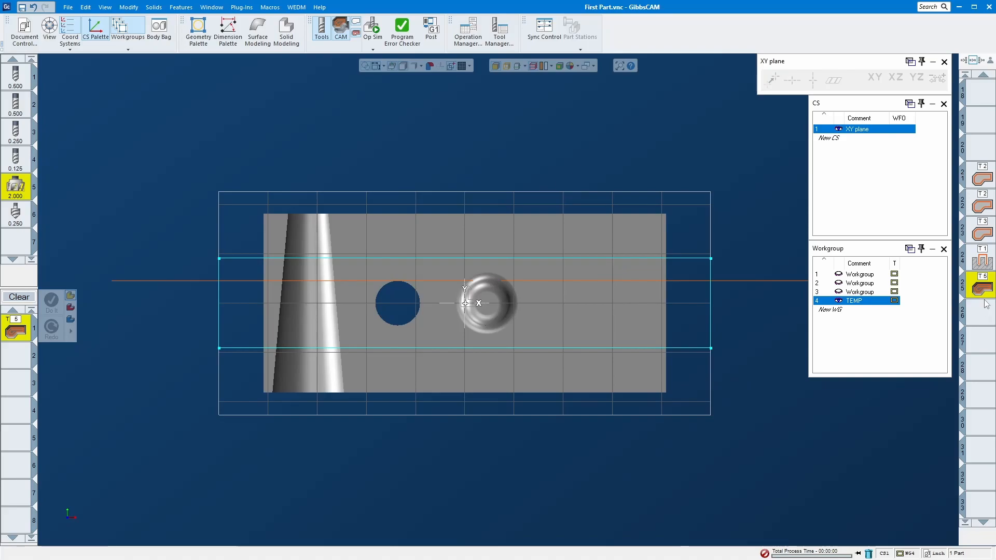
left_click(710, 283)
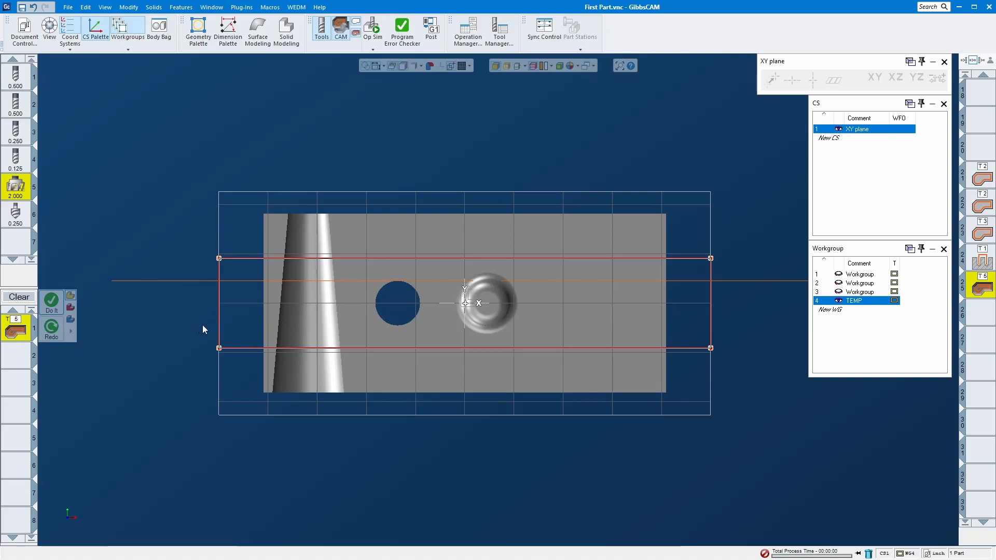
left_click(154, 330)
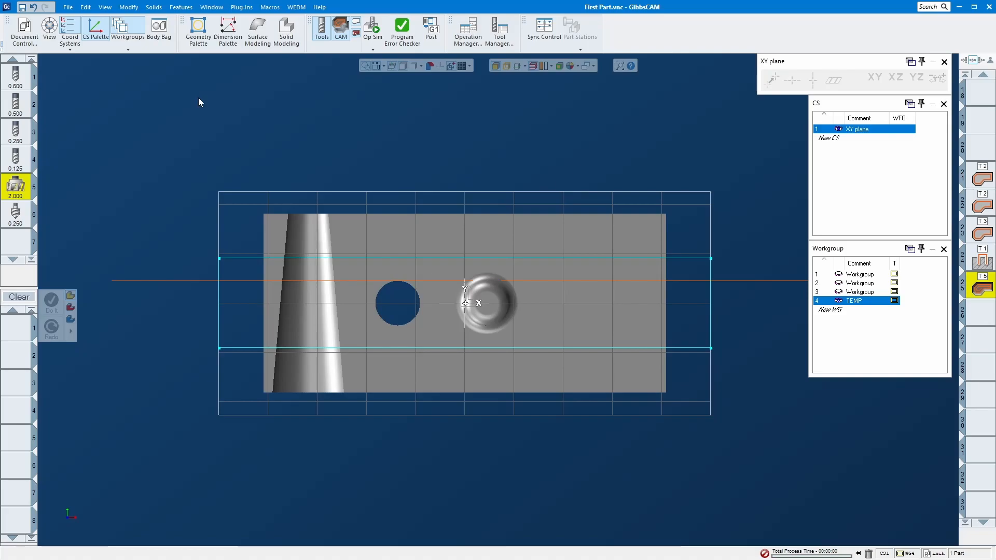
Start free line drawing with the cutter outline shown, trying the 0.500 tool before returning to the 2.000 face mill
left_click(198, 28)
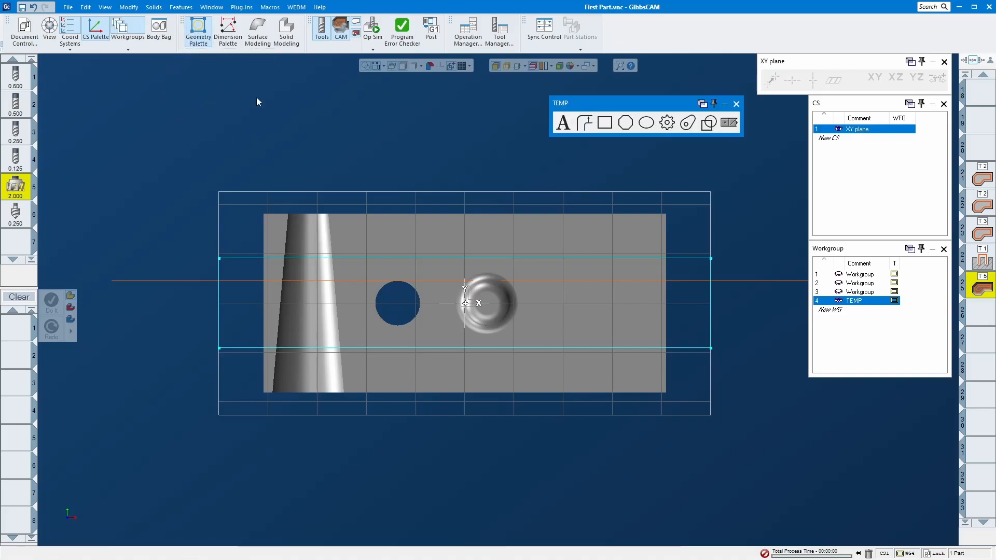
left_click(728, 124)
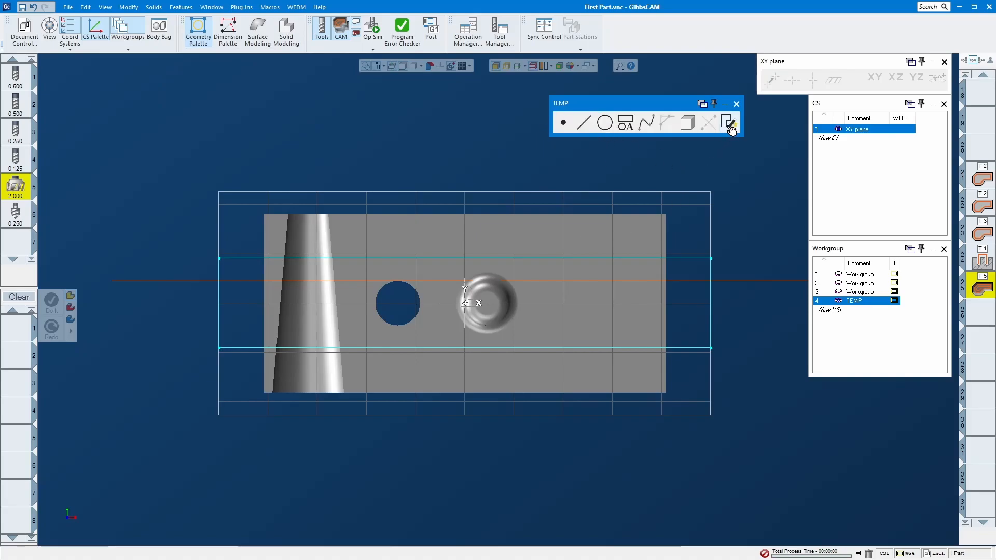
left_click(563, 123)
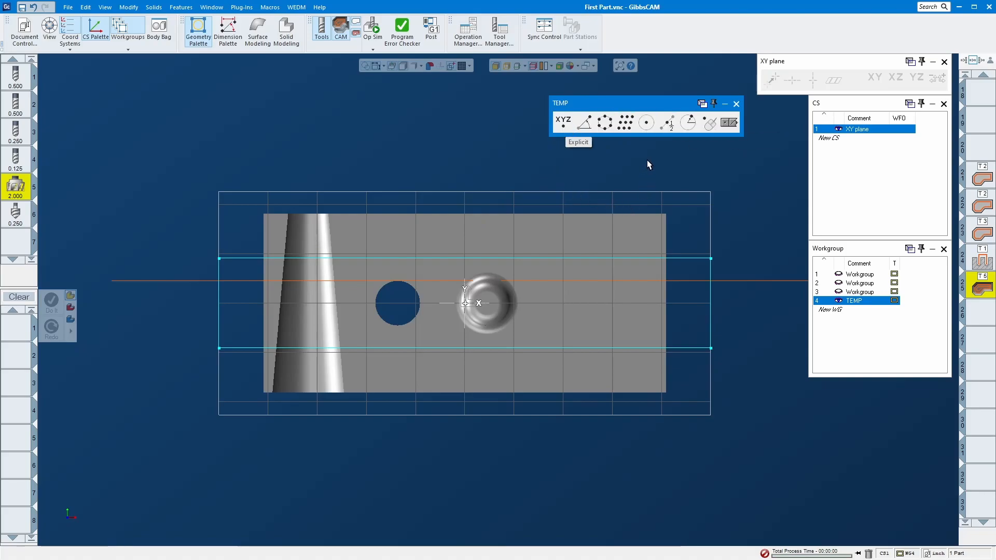
left_click(728, 127)
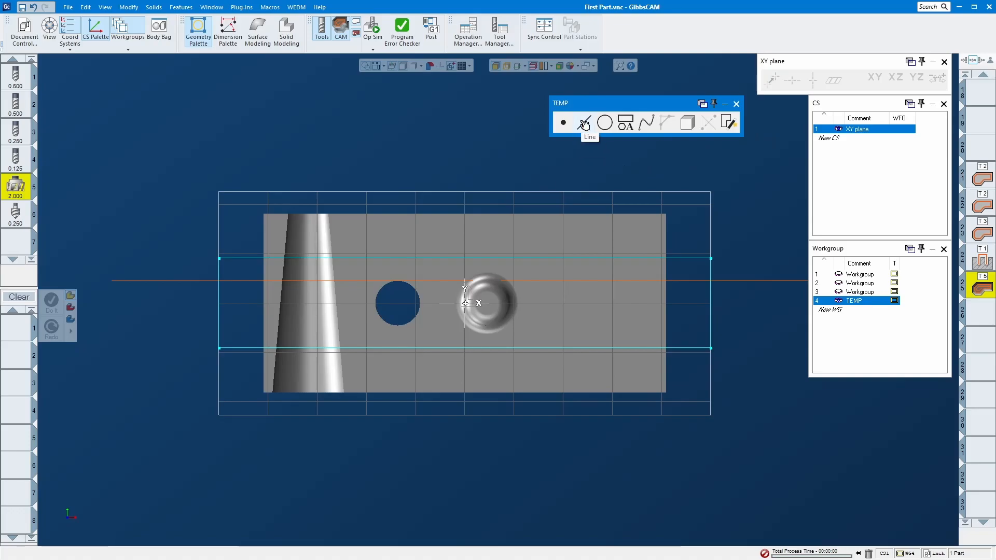
left_click(584, 124)
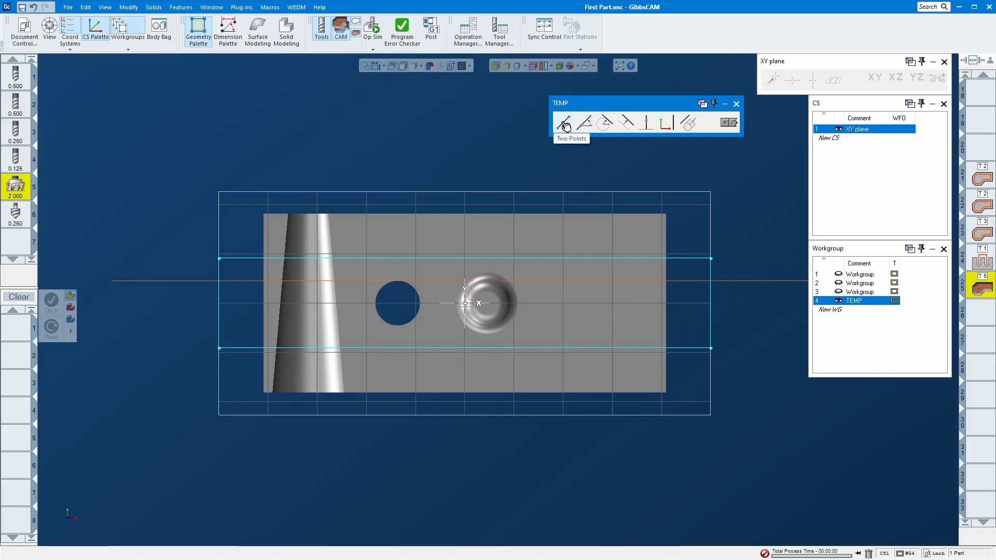
left_click(688, 125)
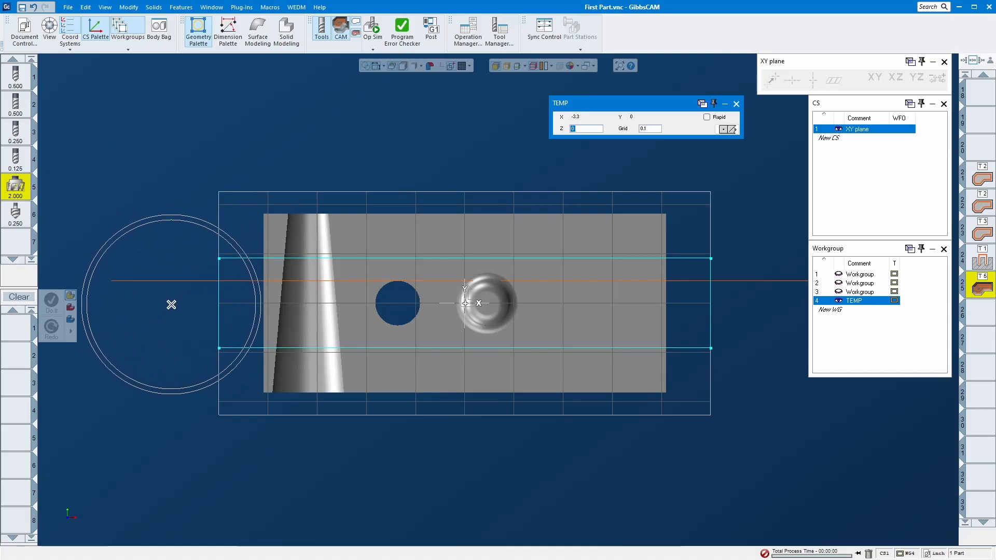
left_click(17, 113)
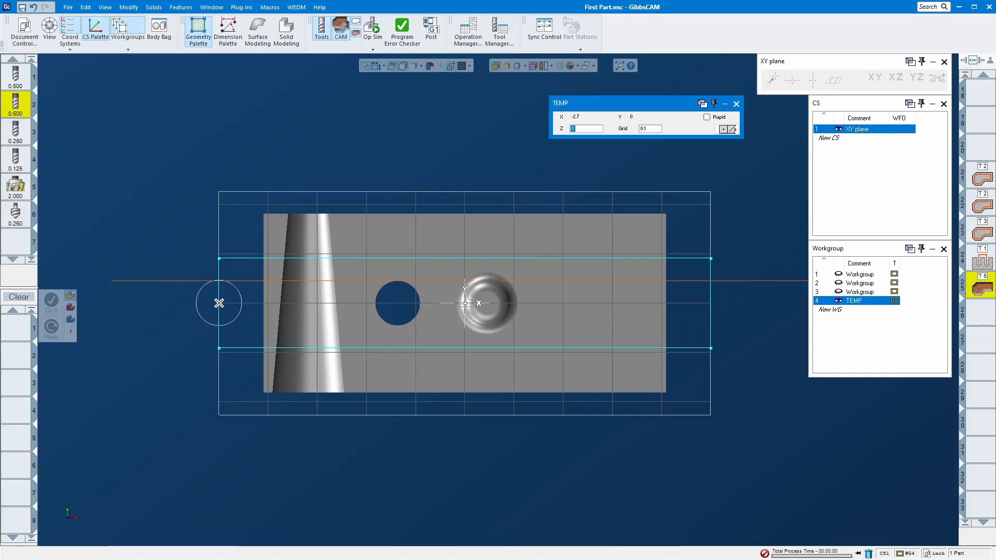
left_click(18, 196)
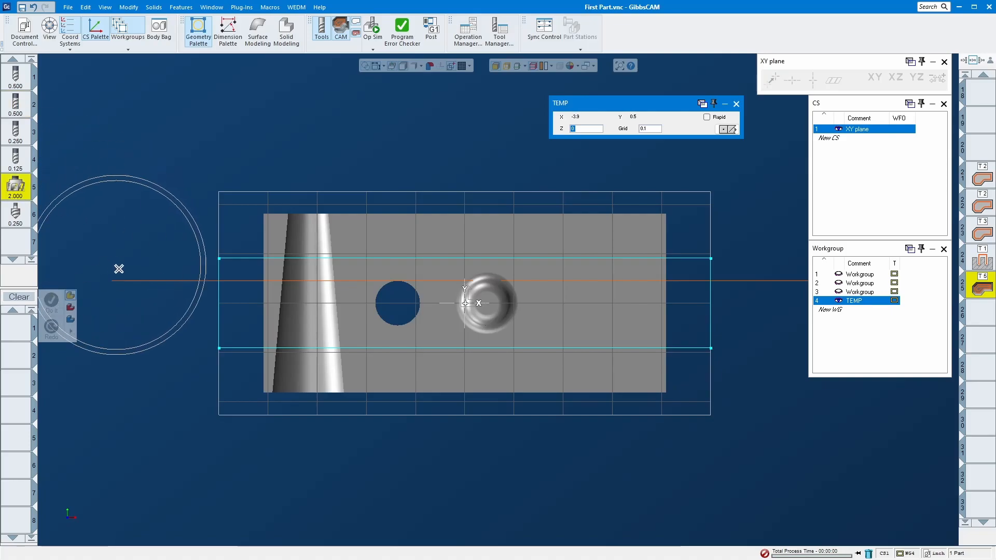
Draw a horizontal line at about Y -0.1 across the part, extending past both ends of the stock
scroll(181, 312, "down", 1)
scroll(181, 313, "down", 2)
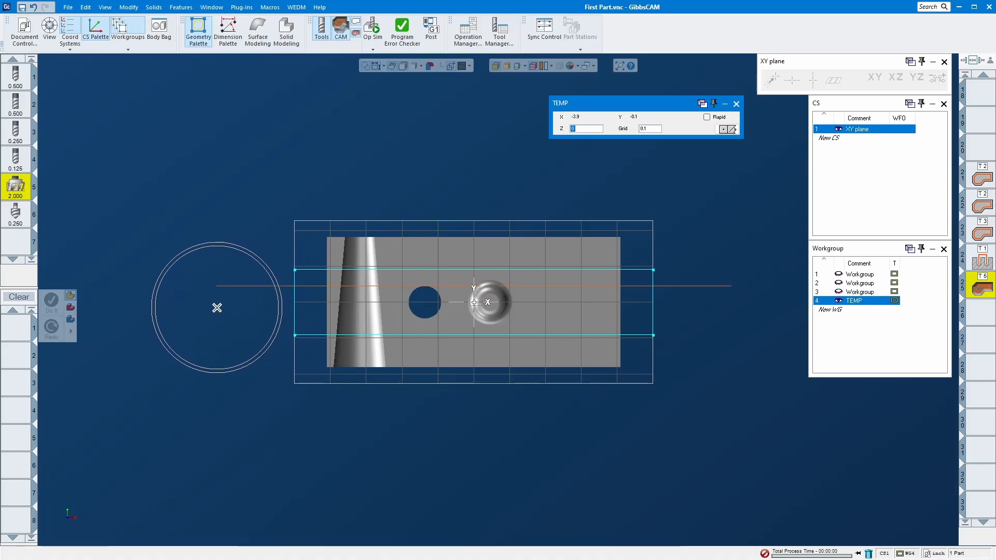
left_click(219, 309)
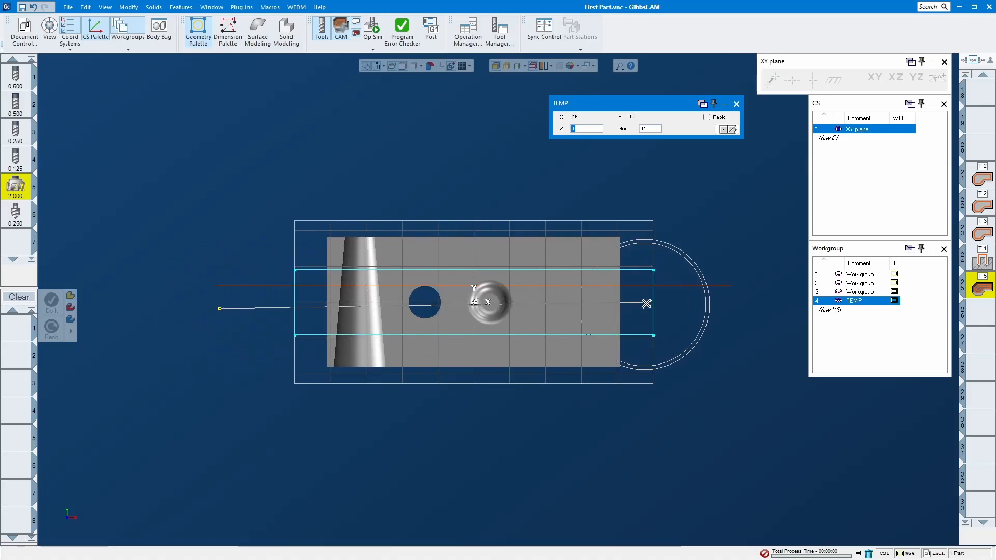
left_click(729, 309)
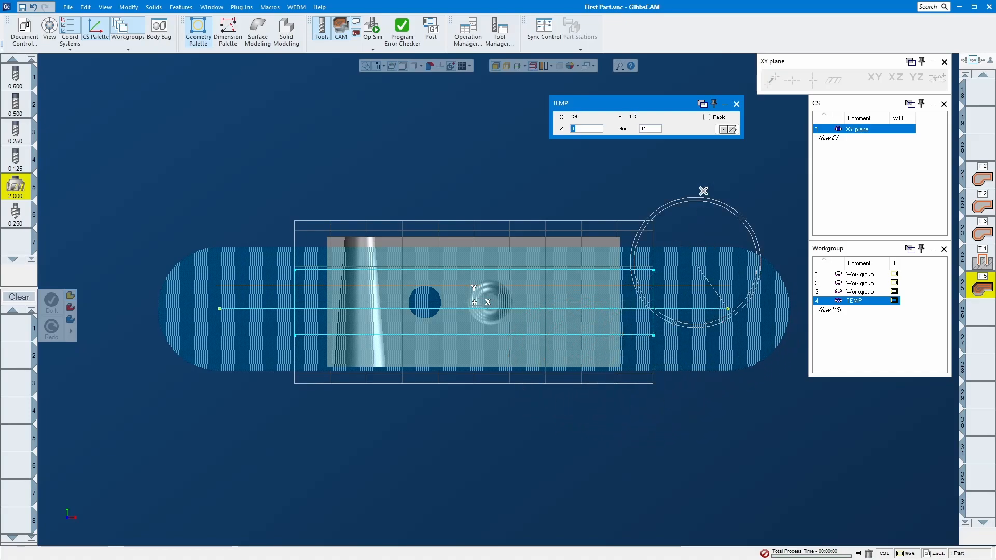
left_click(736, 103)
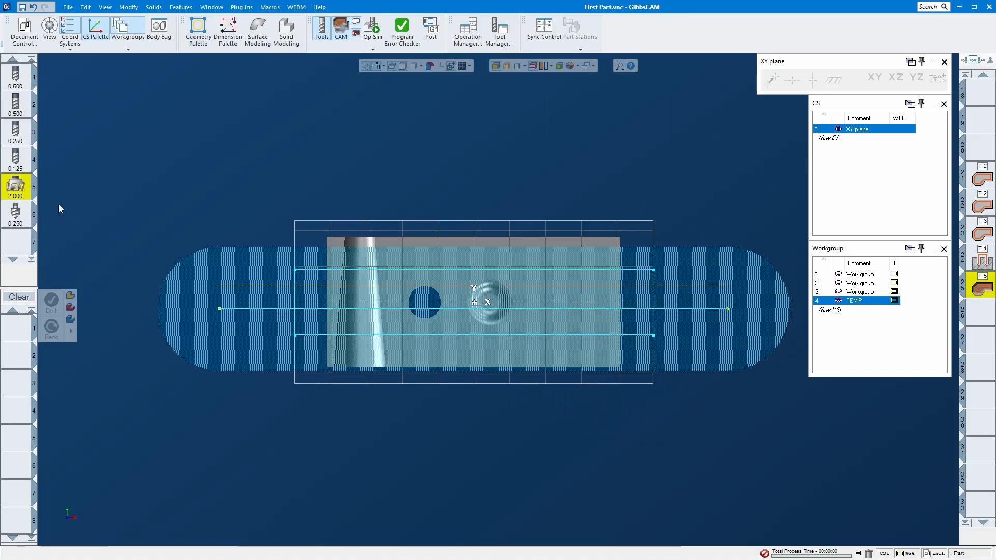
Generate a Contour operation with the 2.000 face mill running along the centre of the drawn line
left_click_drag(15, 187, 26, 332)
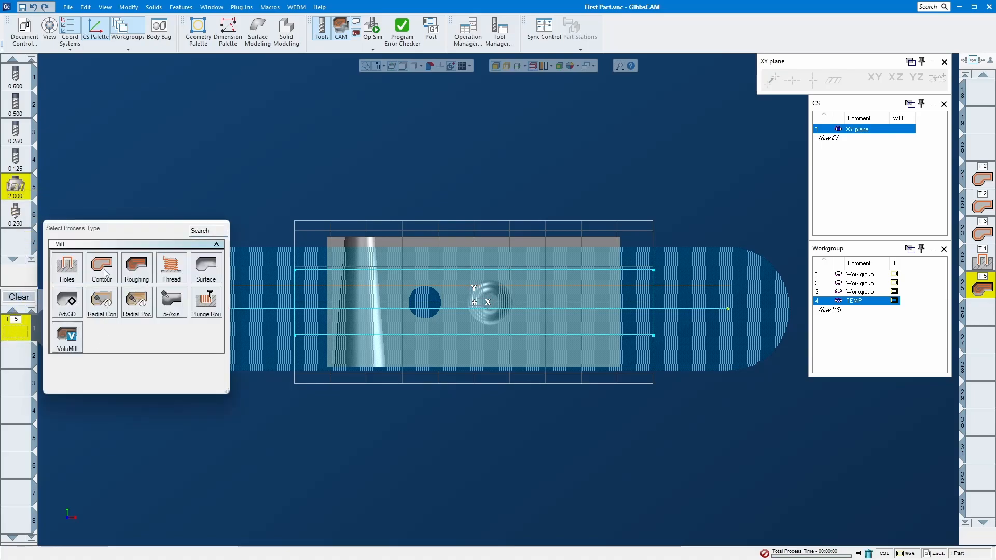
left_click(103, 271)
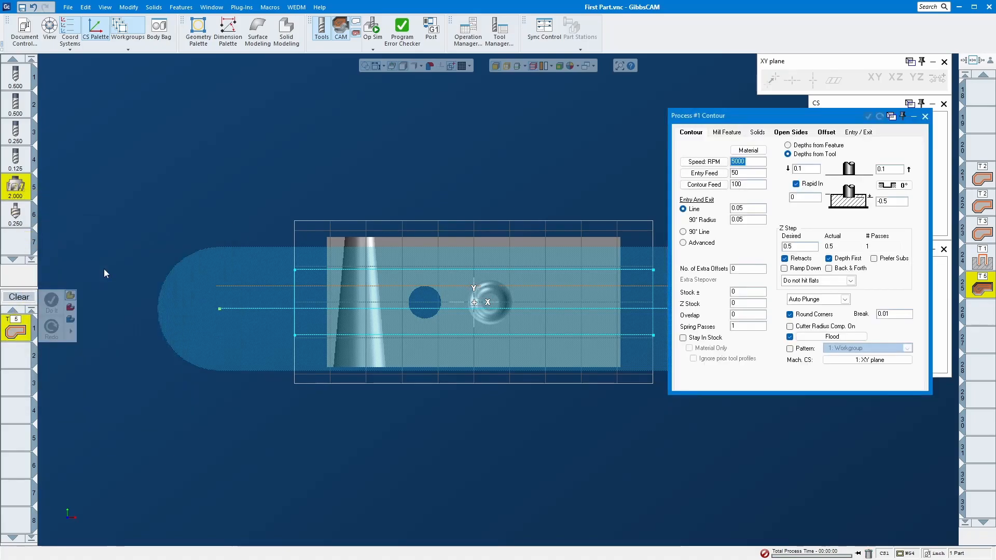
left_click(220, 309)
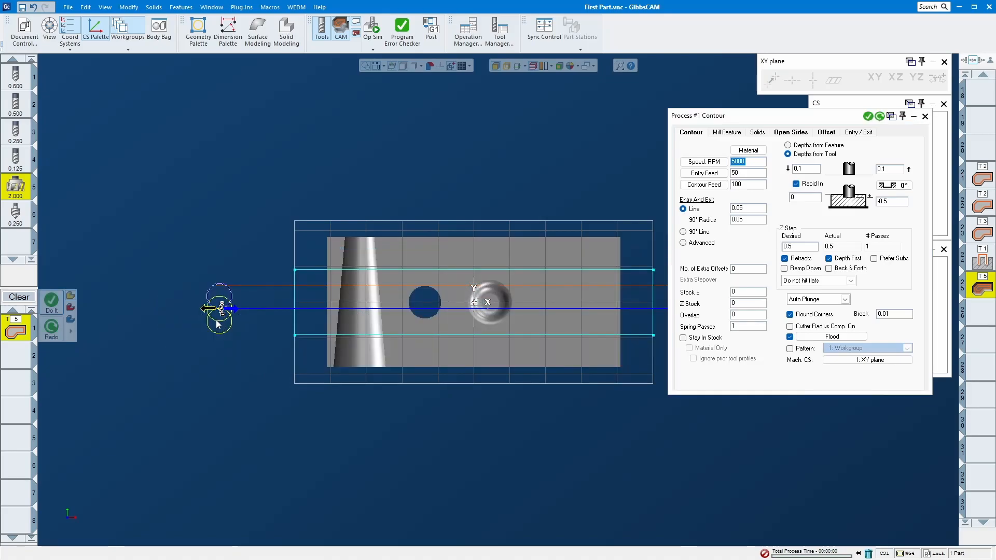
left_click(52, 302)
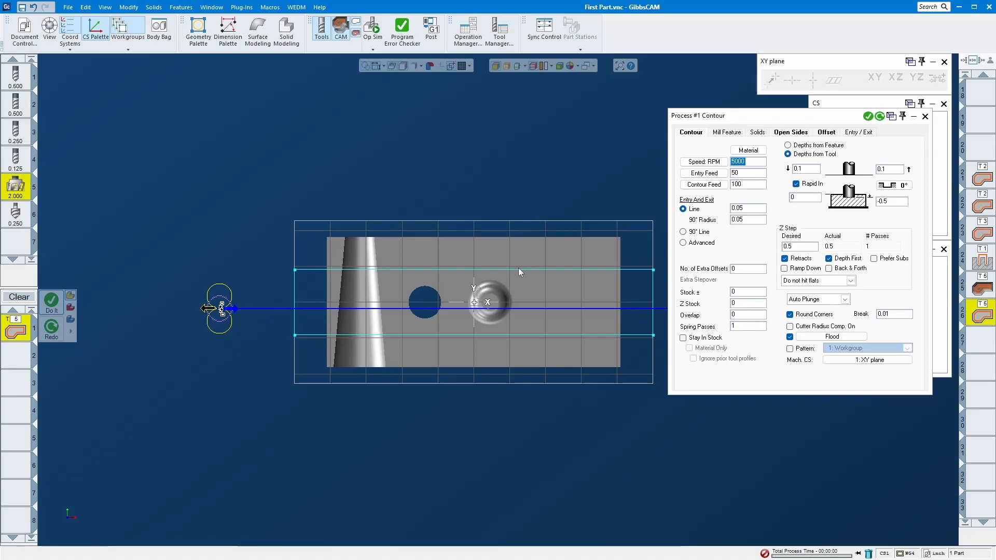
left_click(924, 116)
left_click(489, 188)
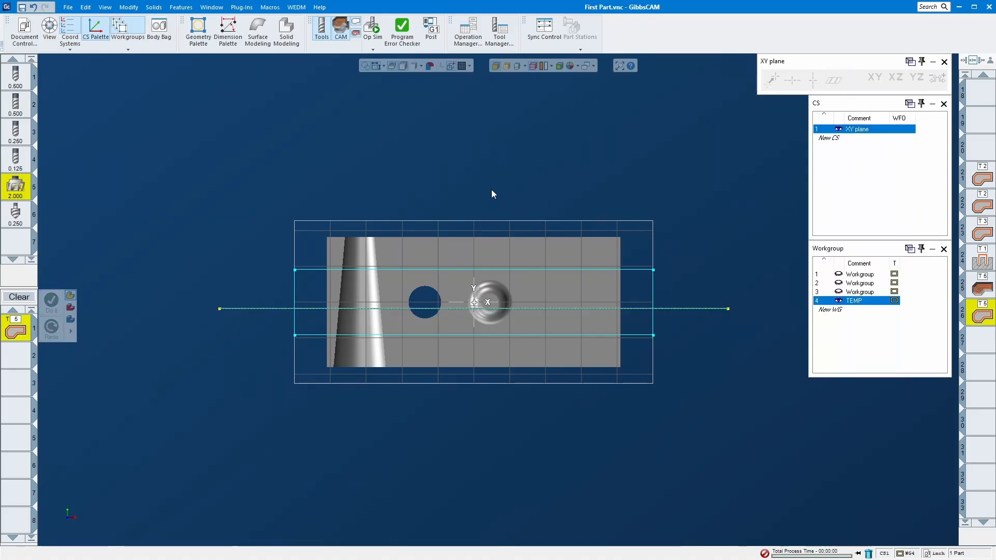
Examine the contour toolpath along the drawn line against the solid part from several angles
middle_click_drag(580, 359, 513, 515)
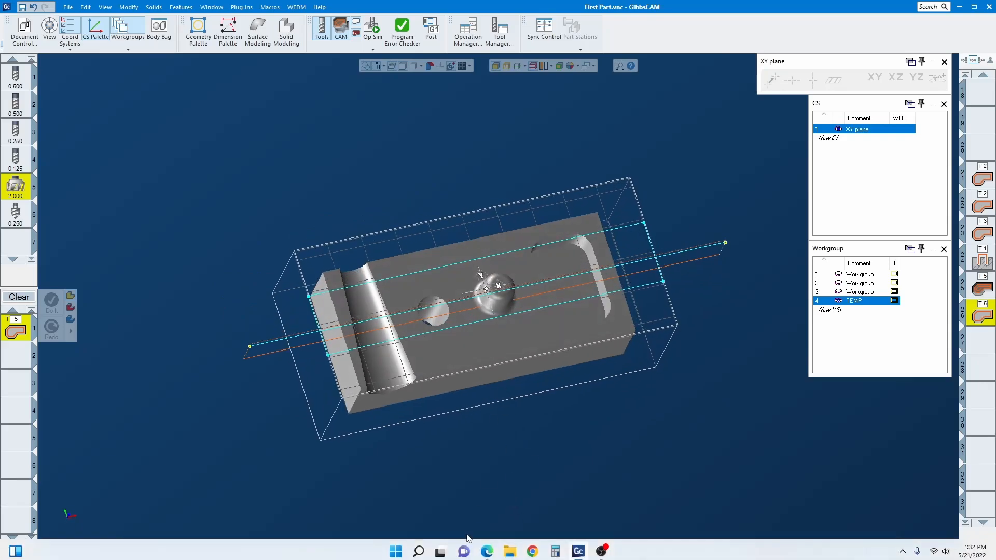
middle_click_drag(665, 346, 391, 455)
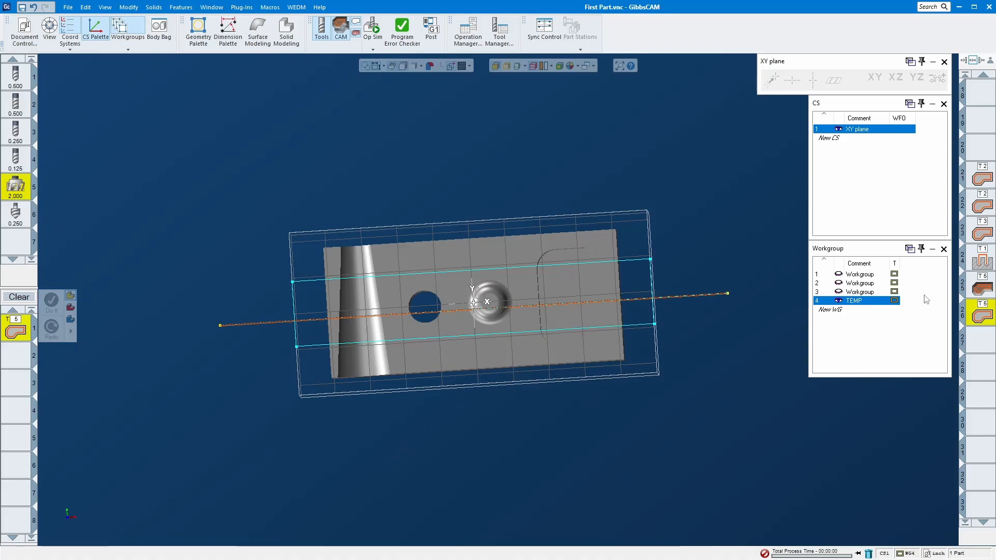
middle_click_drag(627, 395, 689, 350)
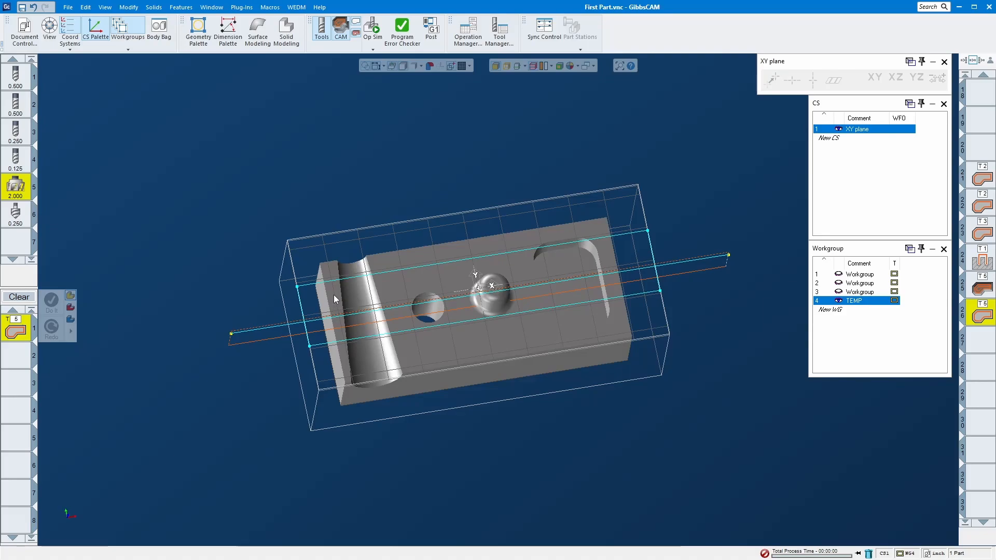
scroll(334, 295, "up", 5)
middle_click_drag(384, 431, 465, 363)
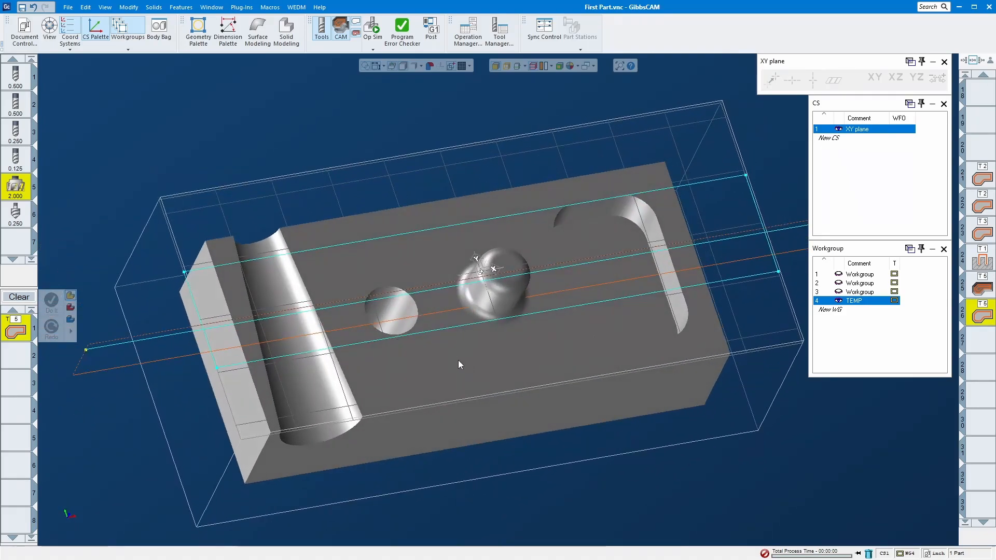